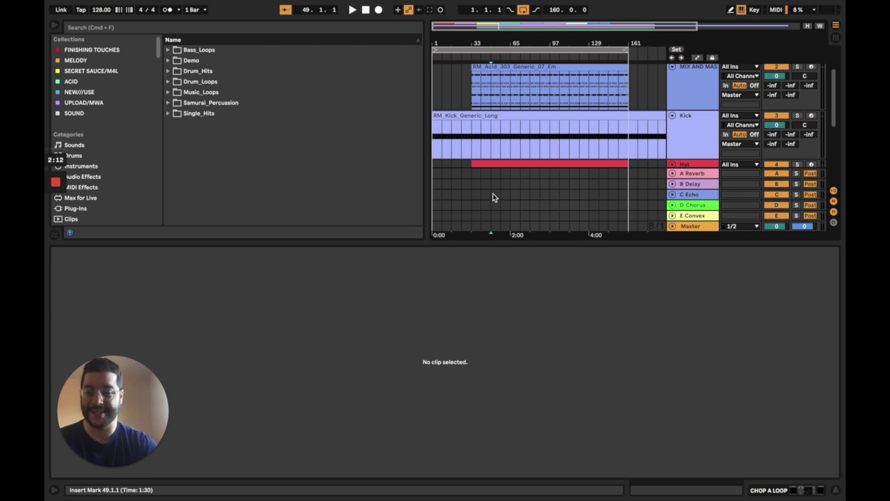
Examine the colour-coded section layout on the TEMPLATE track from Intro through to Outro.
scroll(514, 147, up, 3)
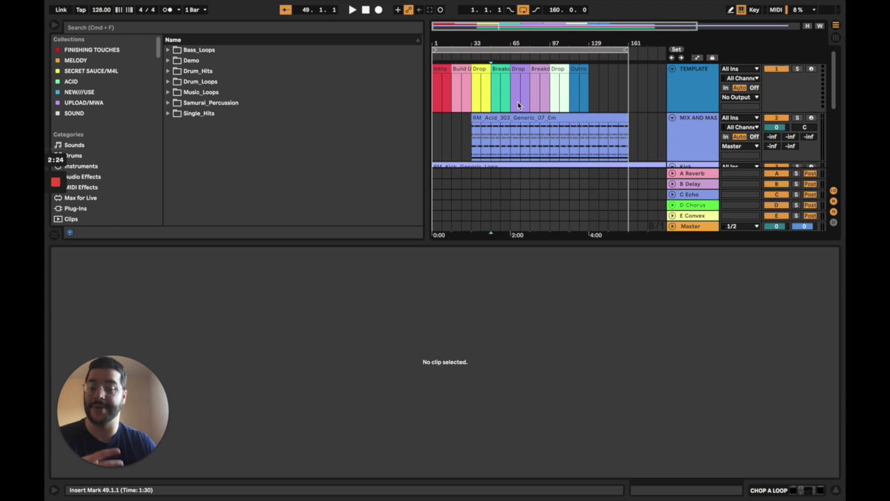
scroll(518, 105, up, 3)
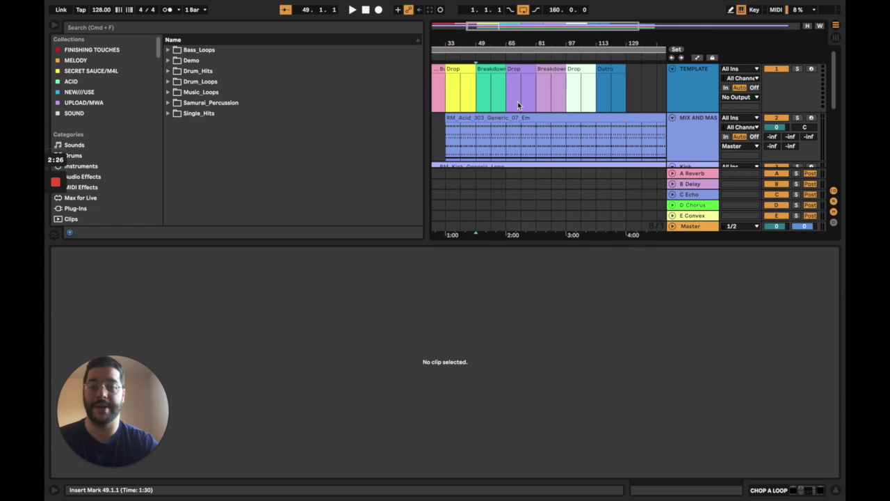
scroll(517, 105, left, 3)
scroll(518, 105, up, 3)
scroll(518, 104, left, 3)
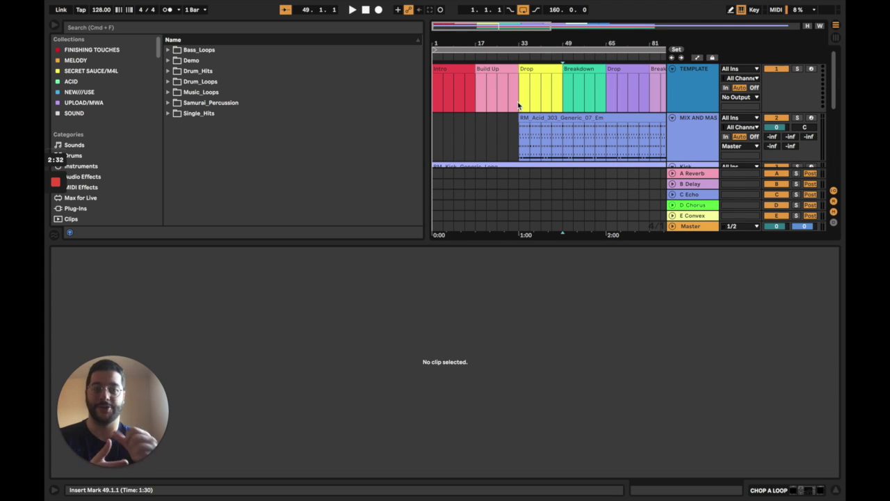
scroll(518, 102, right, 10)
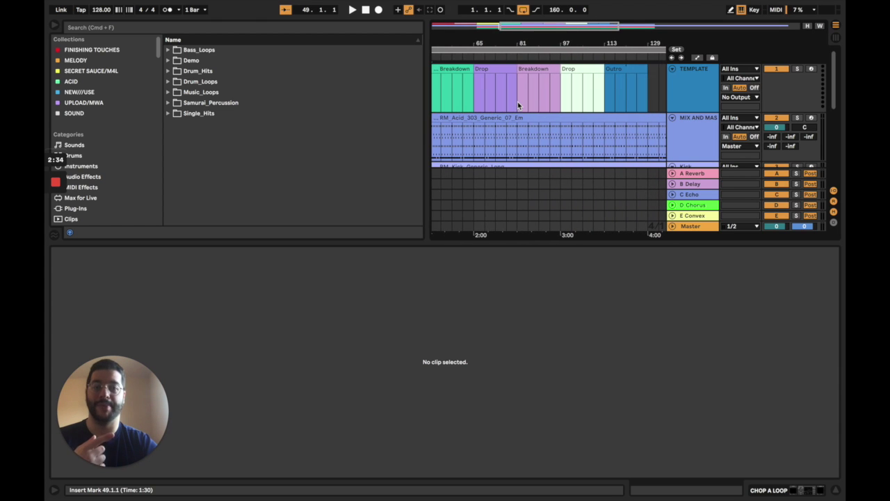
scroll(518, 101, left, 5)
scroll(518, 102, left, 3)
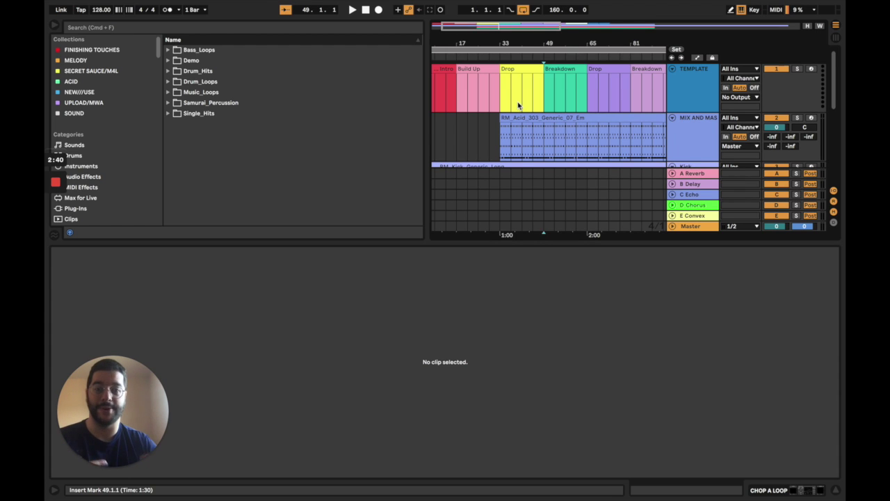
scroll(517, 104, left, 1)
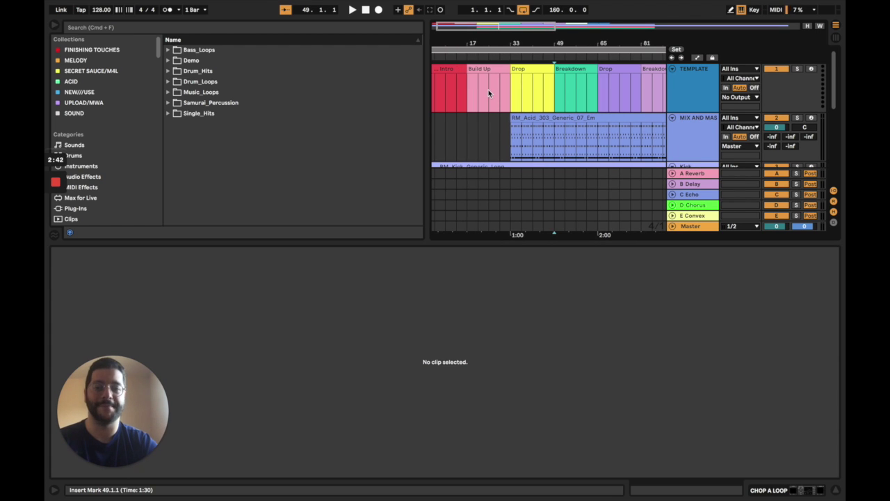
scroll(488, 89, left, 1)
Inspect the Intro, both Breakdown and Outro clips on the TEMPLATE track one after another.
click(472, 78)
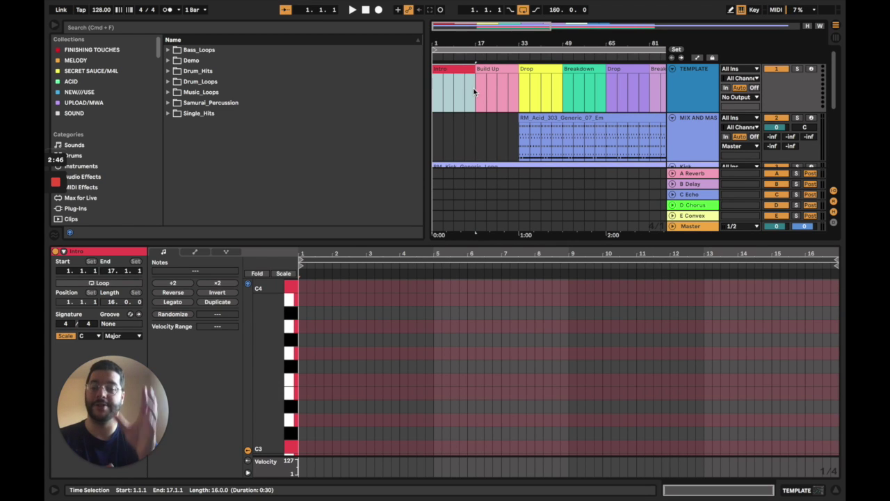
scroll(473, 87, down, 5)
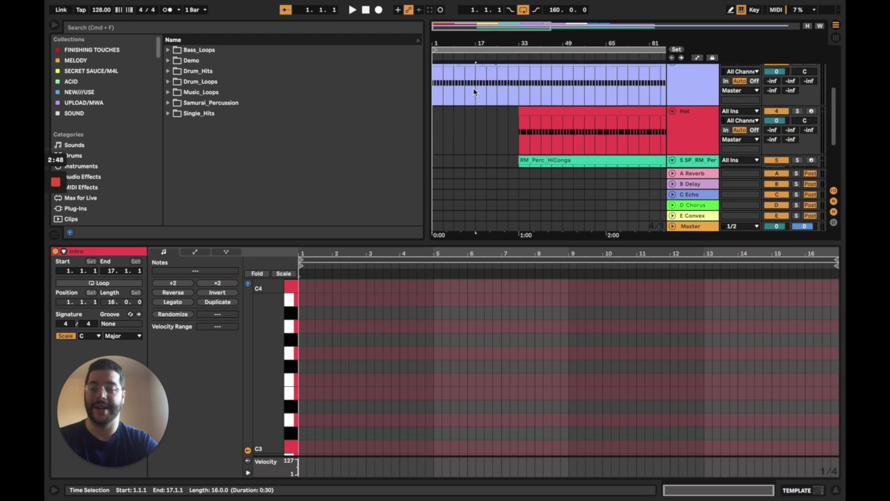
scroll(473, 87, up, 5)
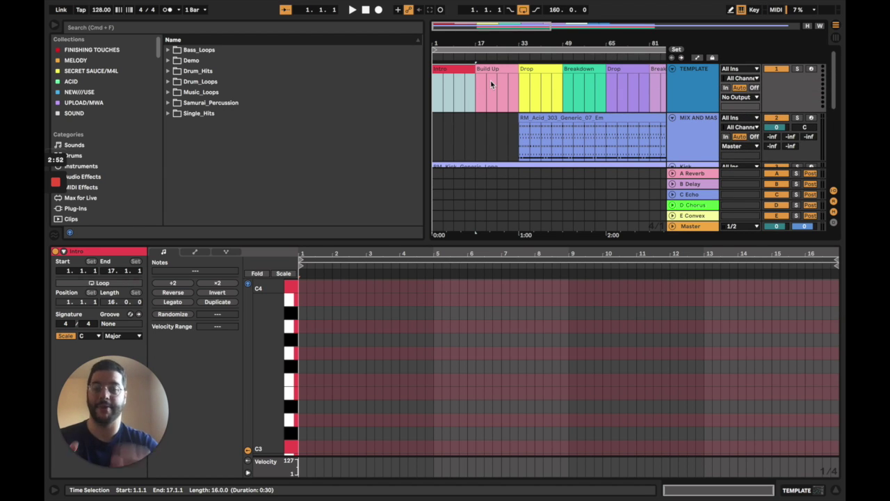
scroll(491, 83, right, 2)
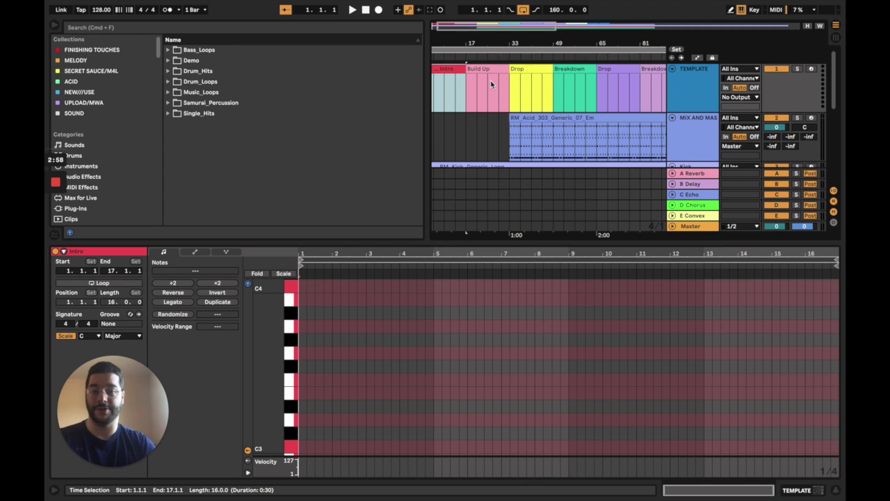
scroll(490, 80, right, 8)
click(530, 69)
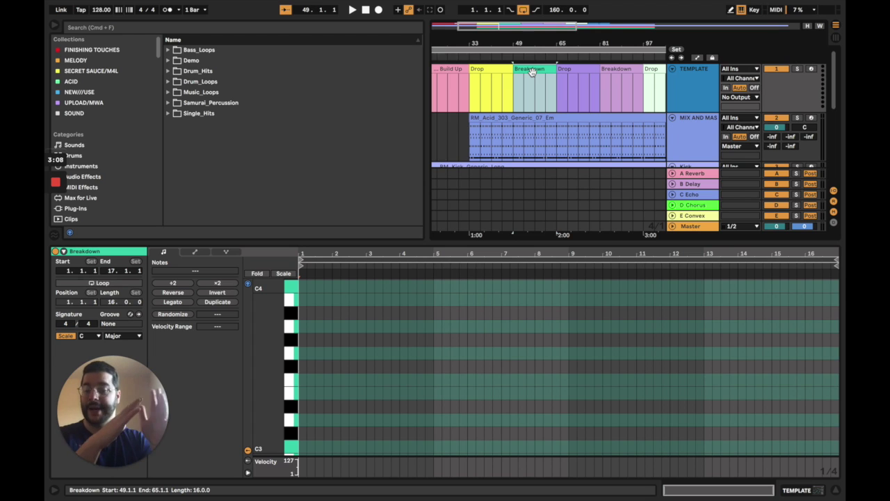
scroll(532, 72, right, 4)
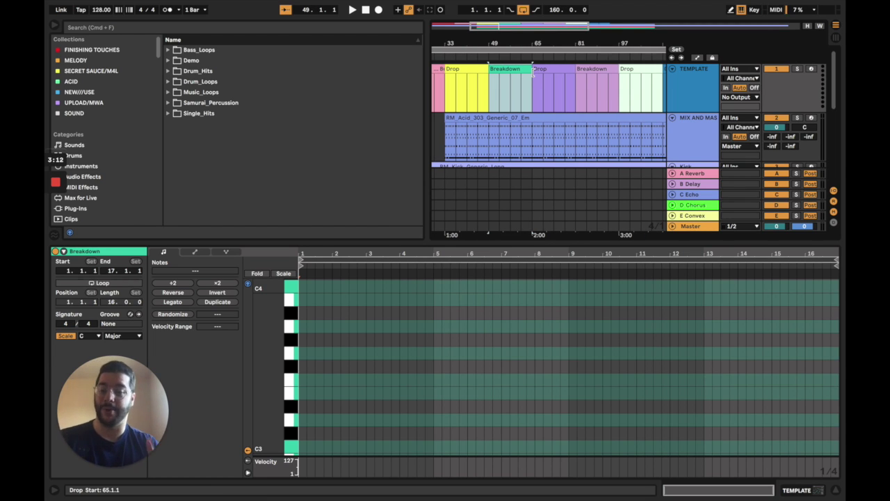
scroll(534, 73, right, 4)
click(558, 72)
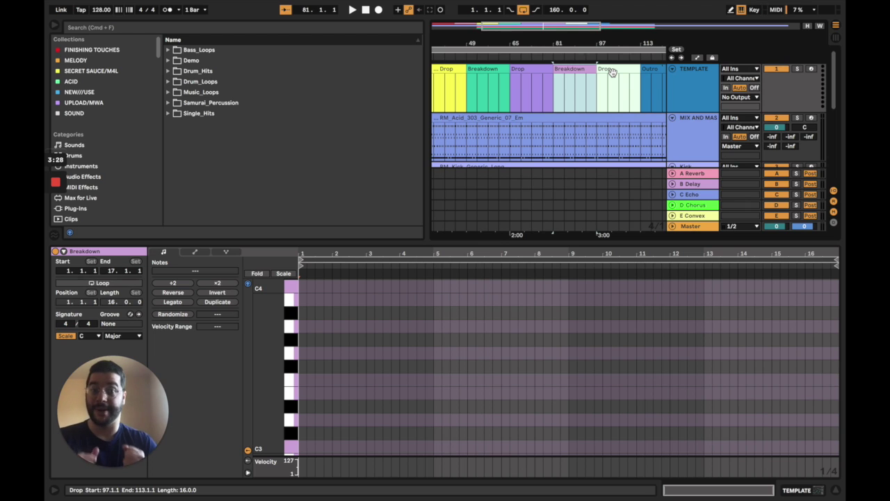
scroll(612, 72, right, 3)
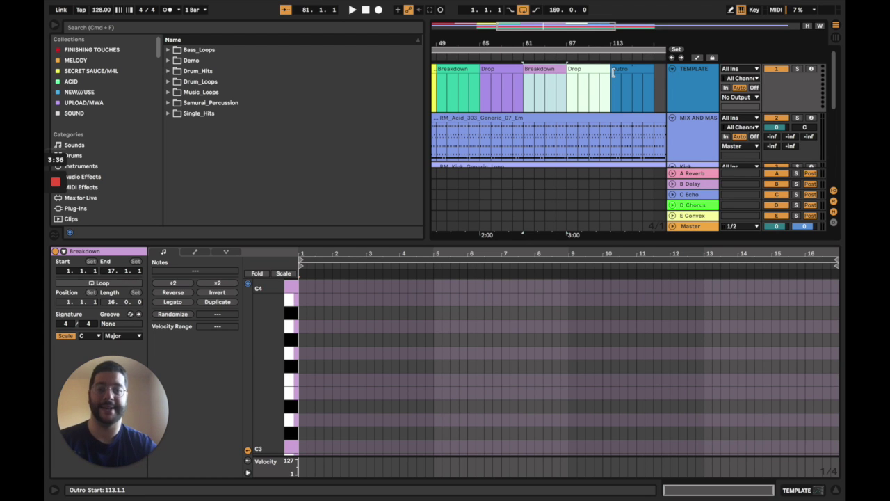
scroll(613, 73, right, 1)
scroll(637, 75, right, 1)
click(637, 68)
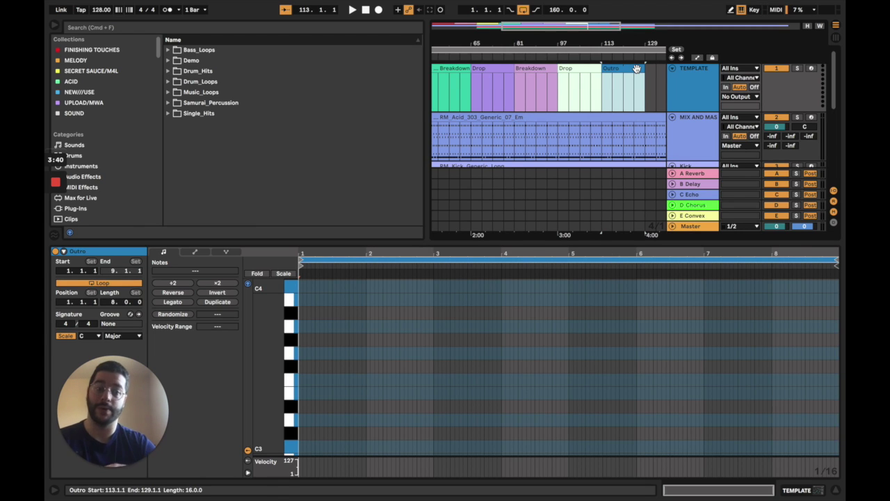
Hide the clip detail view and look over all the tracks along the arrangement timeline.
double_click(608, 243)
scroll(608, 242, left, 1)
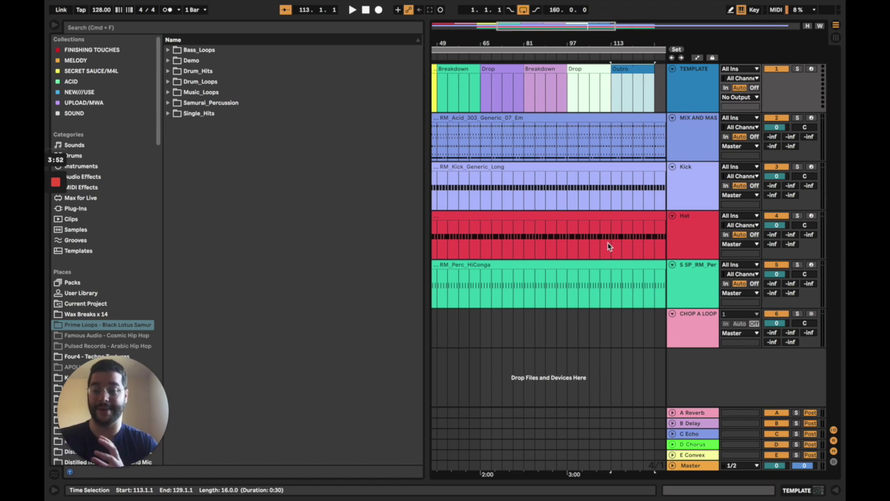
scroll(608, 243, left, 4)
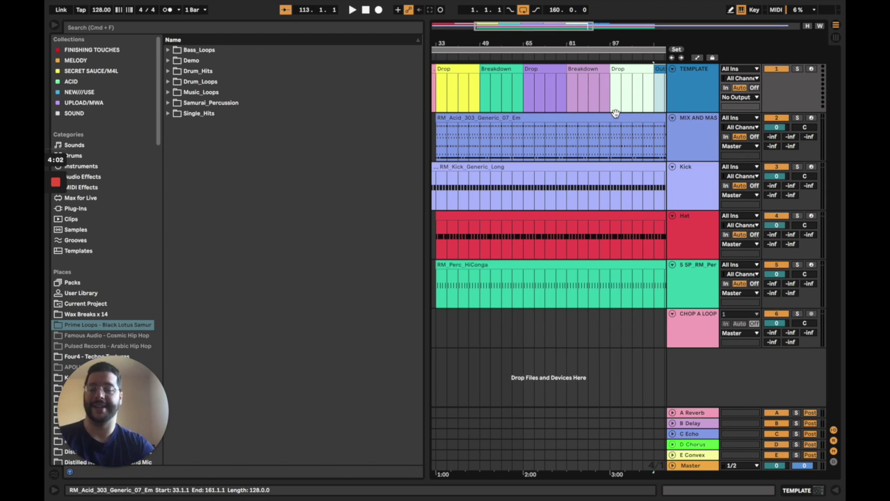
scroll(616, 113, down, 5)
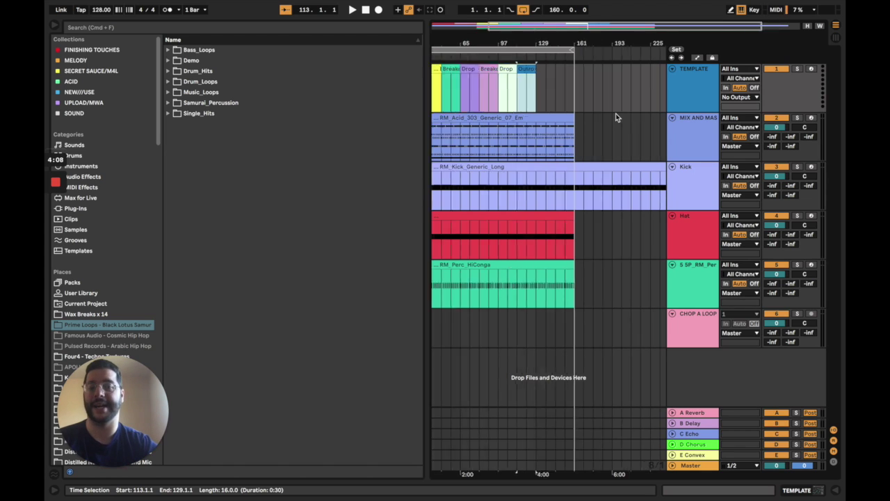
key(plus)
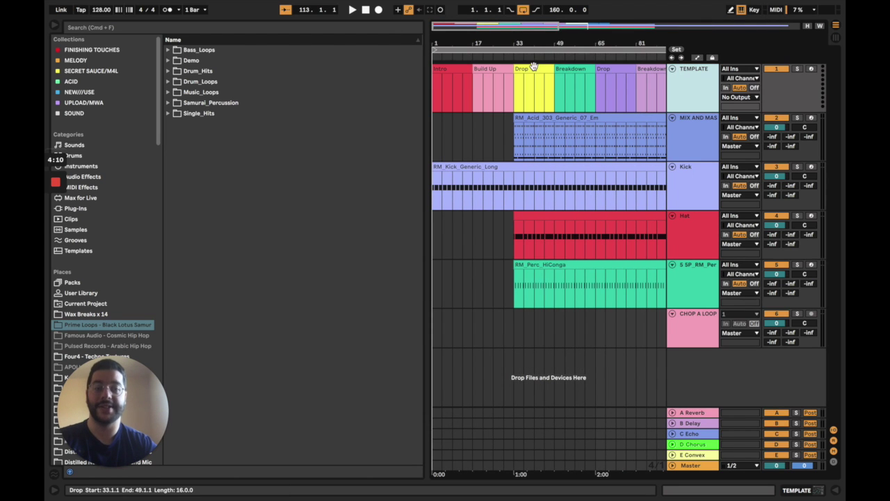
Load the Acoustic Kick Compressor preset from the Dynamics audio effects onto the TEMPLATE track.
click(169, 52)
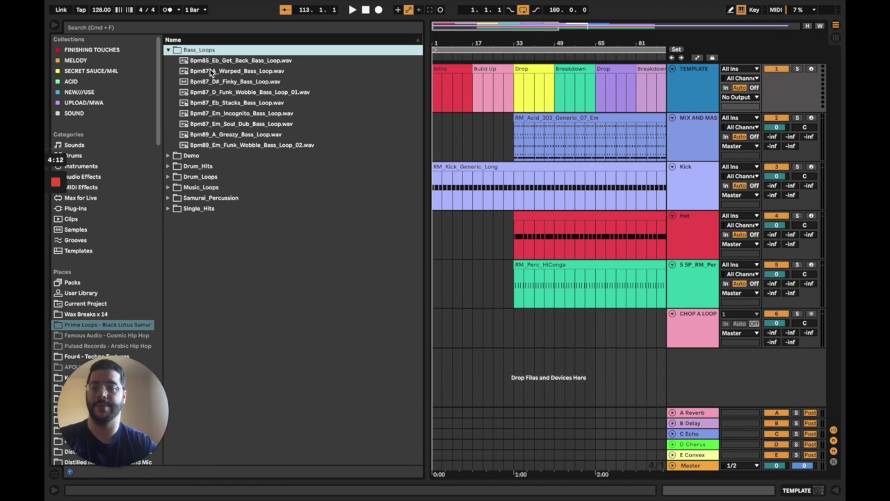
click(210, 71)
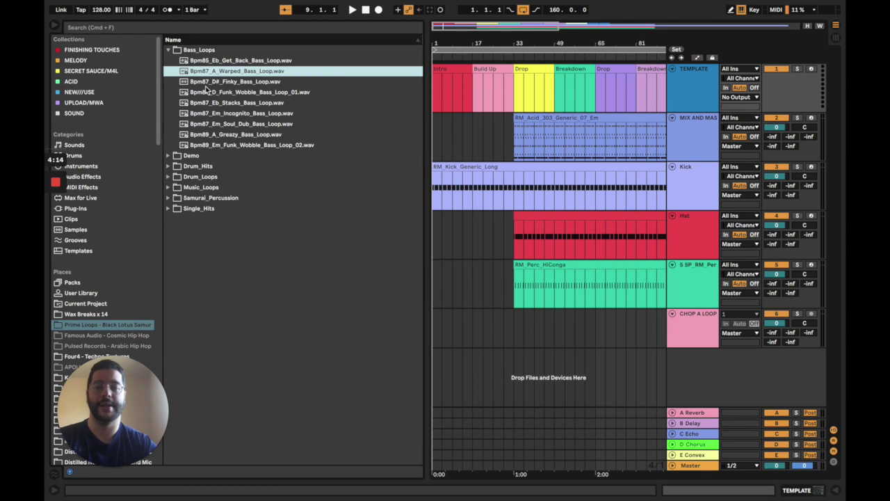
click(92, 178)
click(169, 71)
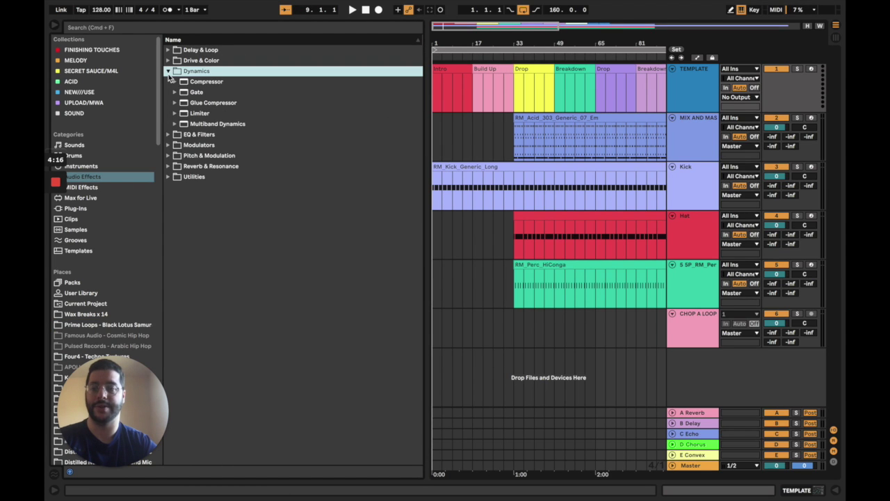
click(175, 82)
click(207, 102)
drag(479, 102, 476, 99)
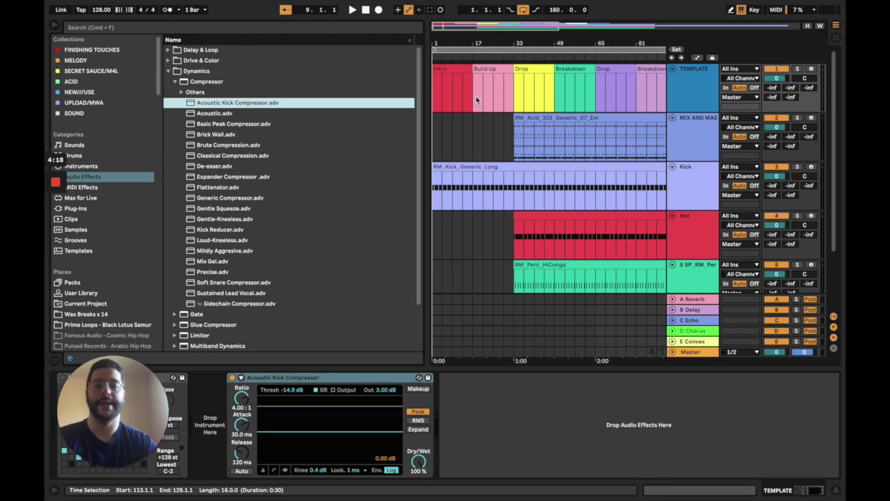
Show the compressor's Dry/Wet automation and draw a ramp from 40% in the Intro to 79% at the first Drop.
right_click(416, 473)
click(446, 434)
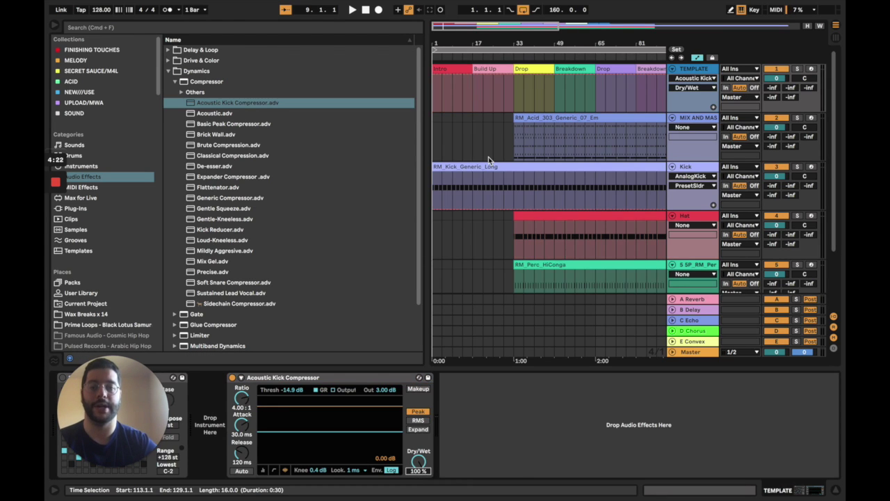
drag(476, 78, 473, 101)
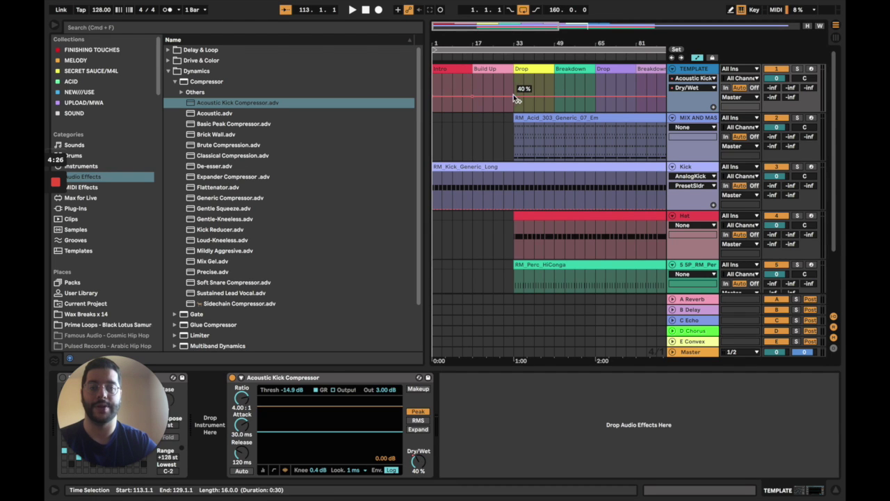
drag(514, 95, 441, 96)
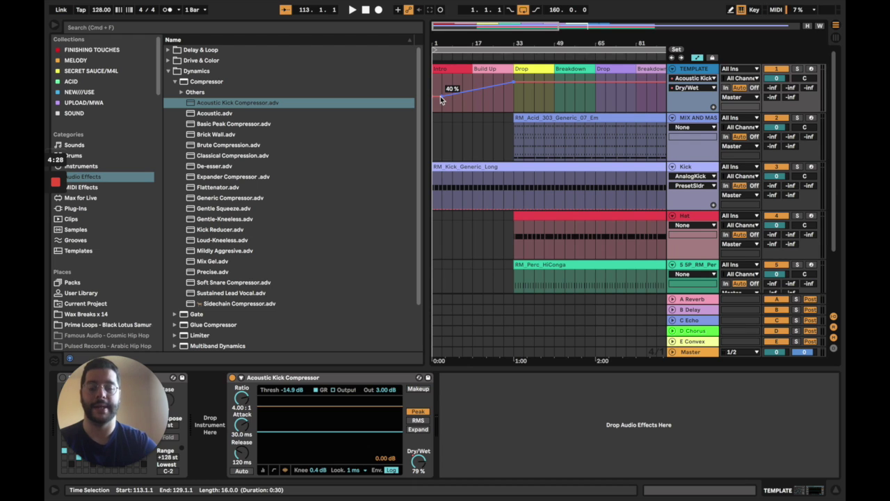
key(Tab)
key(Tab)
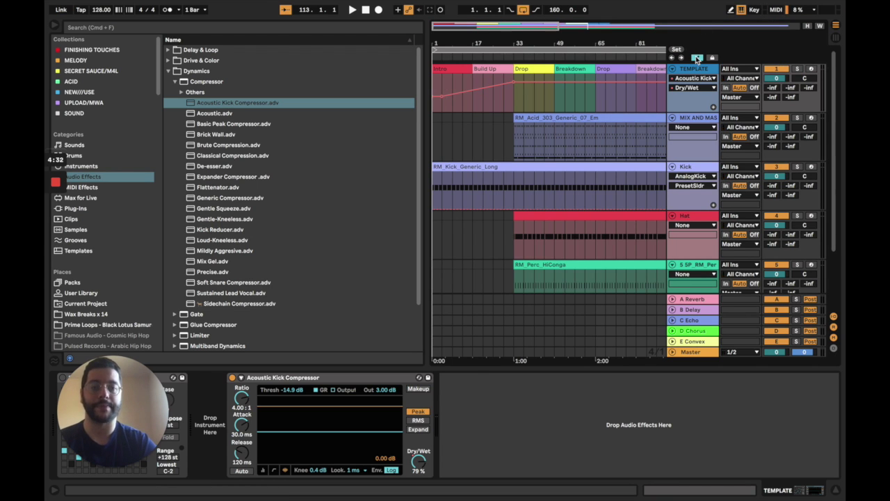
click(697, 58)
click(696, 58)
key(b)
key(b)
key(b)
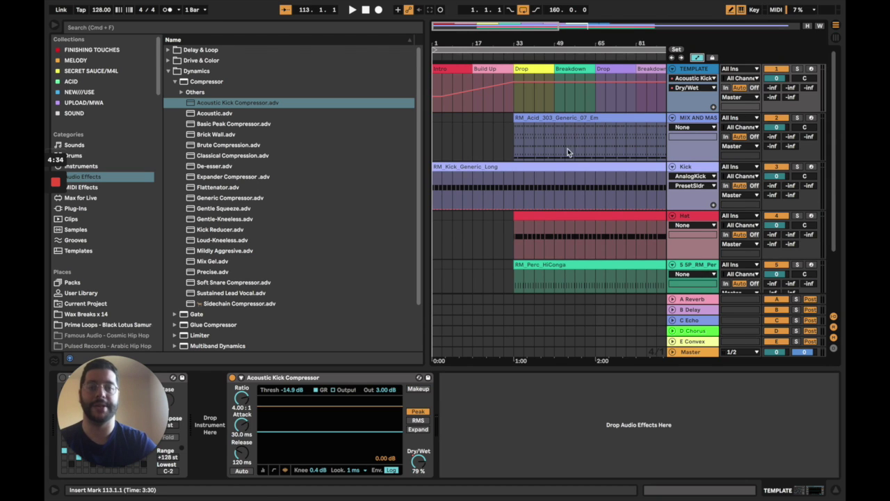
key(b)
key(b)
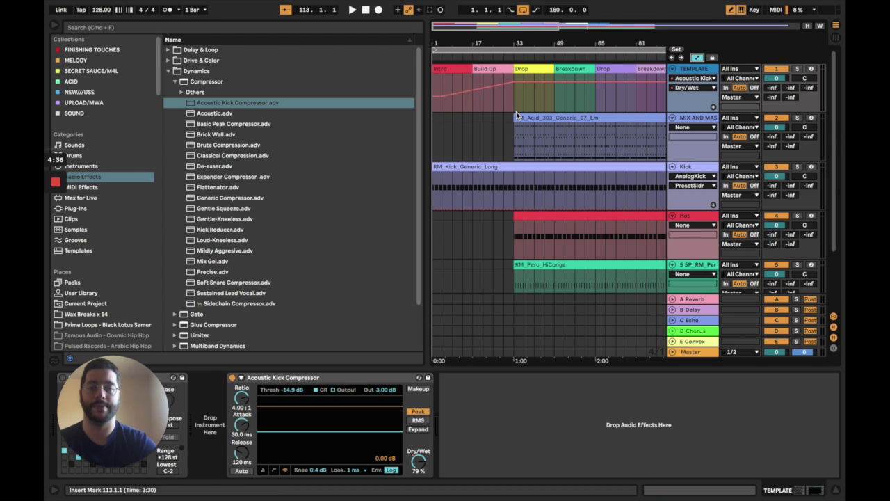
key(b)
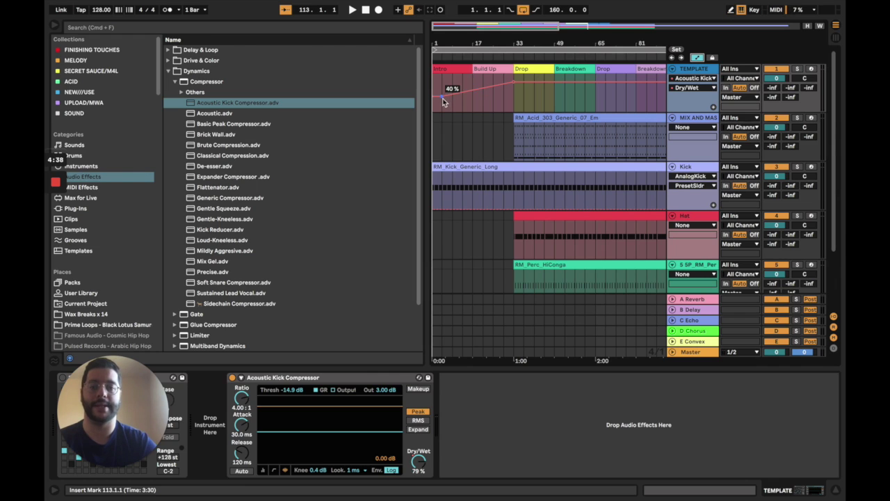
Start the Dry/Wet ramp at bar 1 and dip the first Breakdown to about 39%, curving up to 79% at bar 65.
drag(442, 98, 432, 98)
click(554, 82)
click(595, 83)
drag(581, 82, 575, 101)
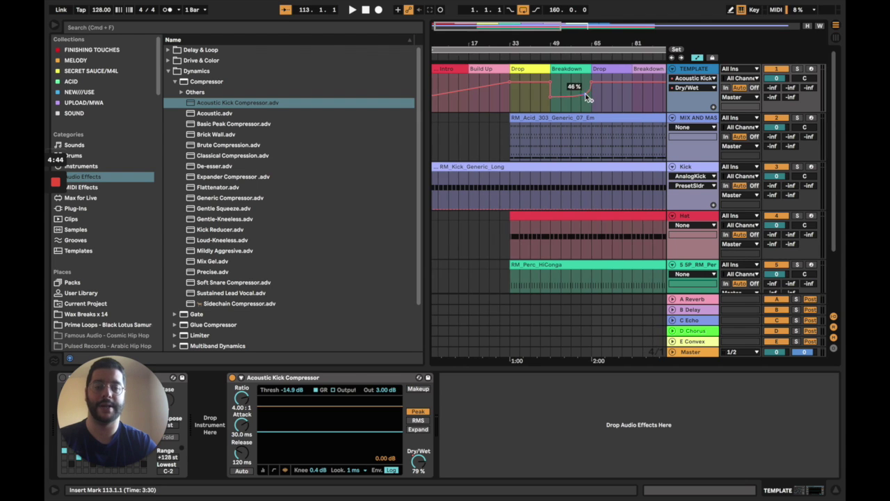
scroll(585, 94, right, 3)
Copy the first Breakdown's Dry/Wet automation from bars 49–65 onto the second Breakdown at bar 81 and the Outro at bar 113.
mouse_move(564, 103)
mouse_down()
mouse_move(516, 107)
mouse_move(564, 108)
mouse_up()
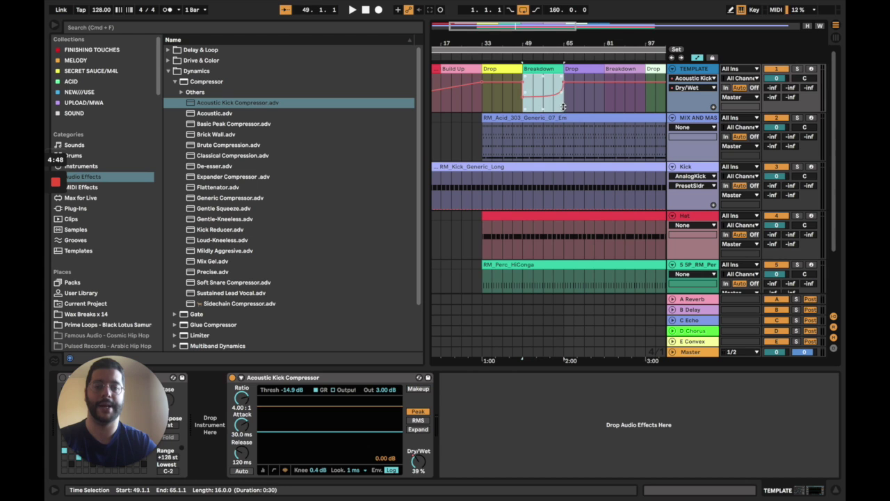
key(super+c)
click(598, 103)
click(603, 104)
key(super+v)
scroll(602, 105, right, 3)
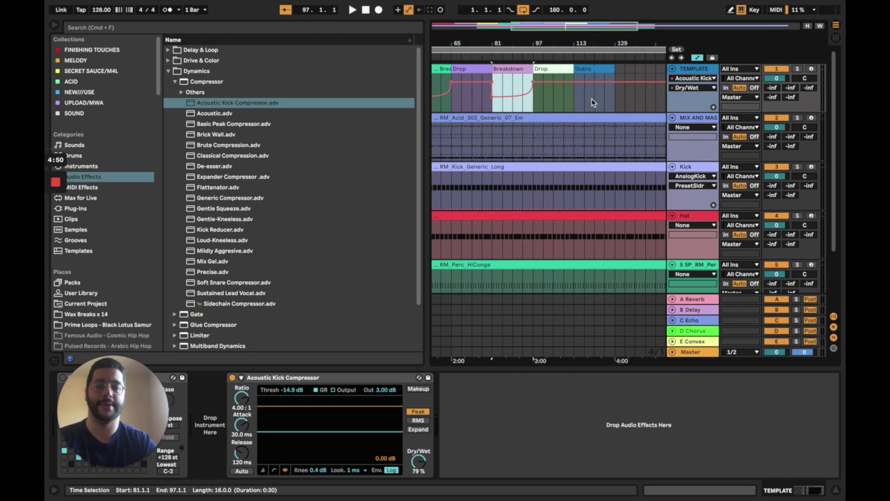
click(577, 103)
key(super+v)
scroll(576, 102, down, 4)
click(593, 108)
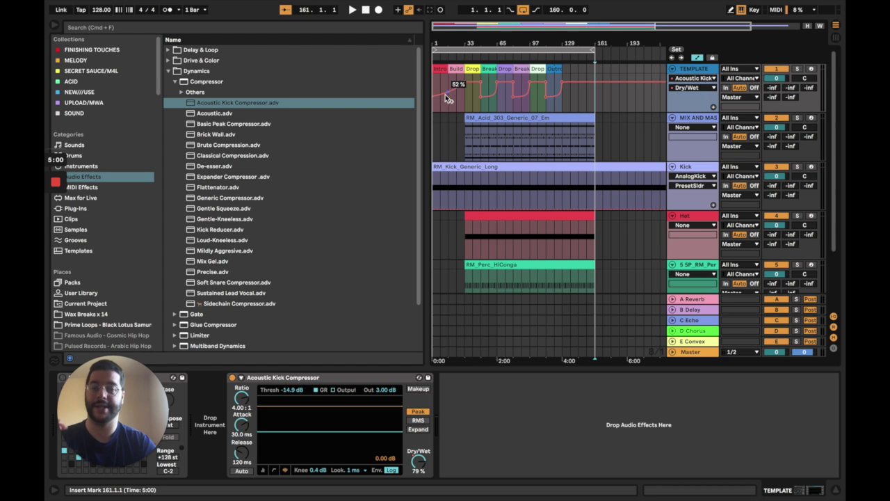
scroll(471, 85, up, 5)
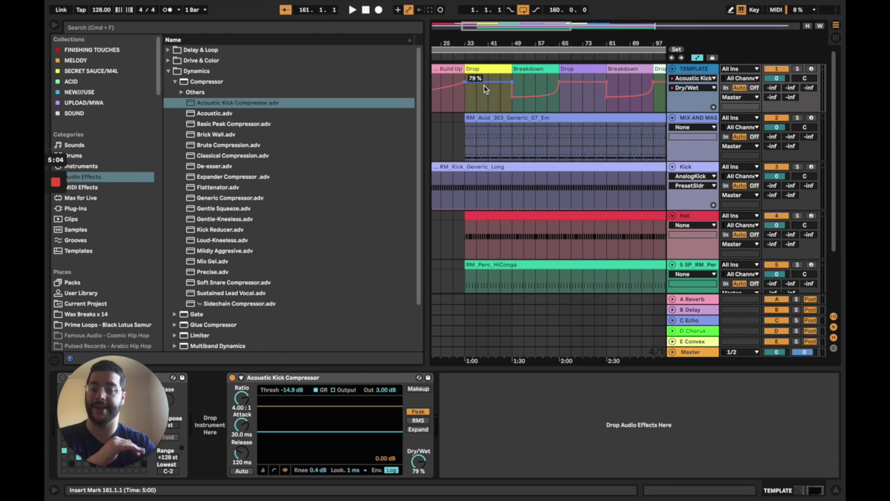
Review the Dry/Wet automation from the first Drop through the Outro and hide the automation lanes.
scroll(560, 84, right, 2)
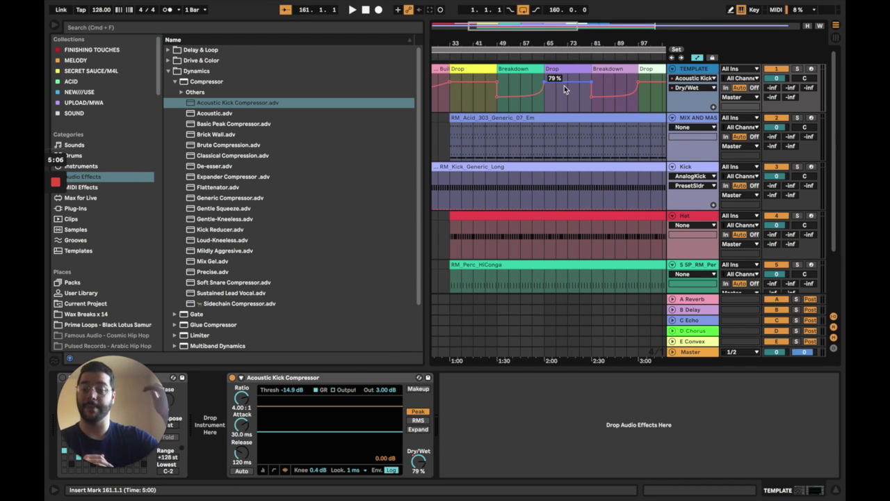
scroll(600, 96, right, 4)
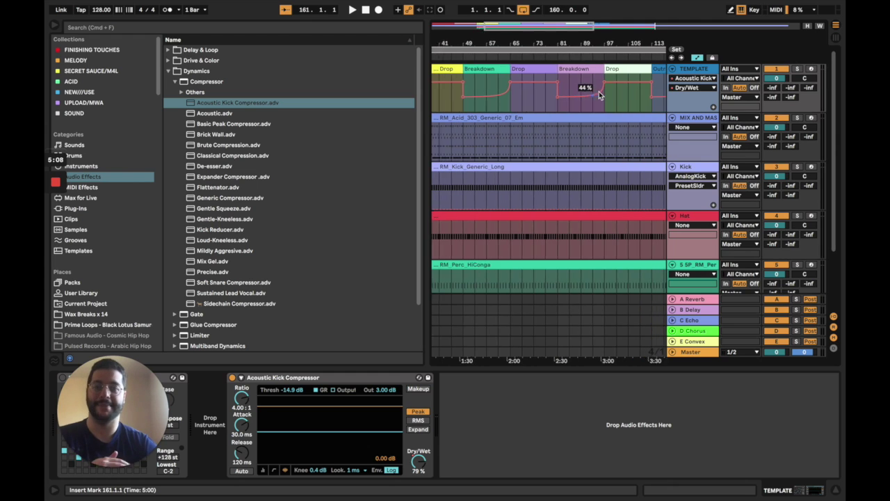
scroll(599, 95, right, 5)
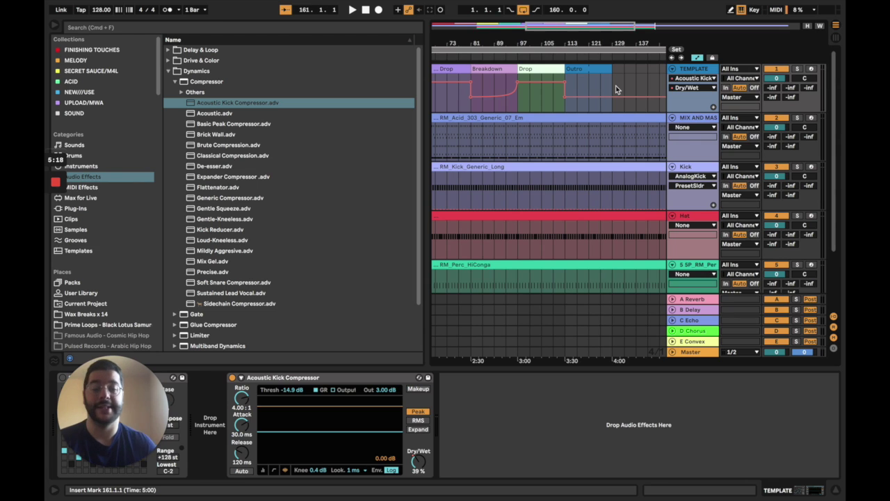
scroll(615, 89, down, 5)
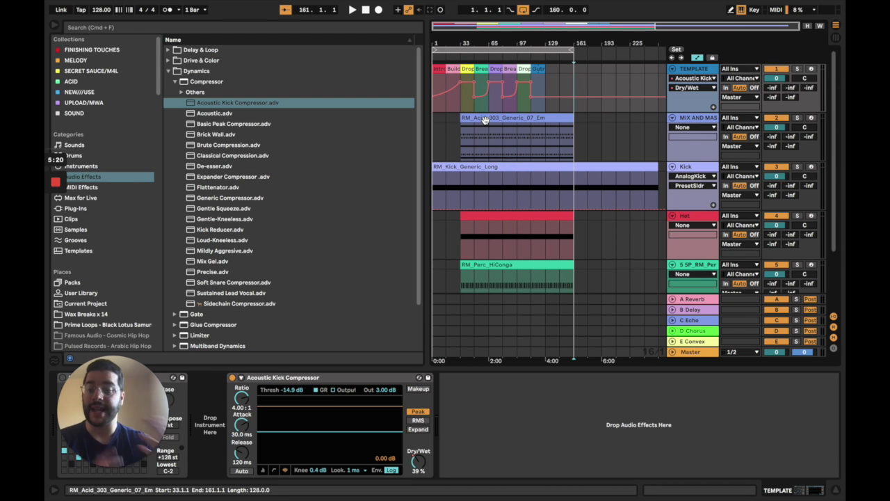
click(697, 58)
scroll(552, 102, up, 3)
scroll(552, 100, up, 2)
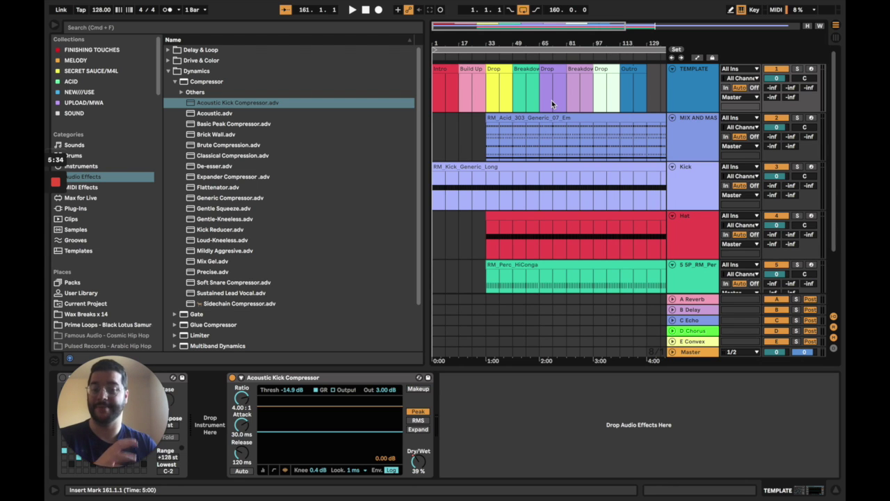
Show the MIX AND MASTER track's volume automation and lower it to -6.0 dB.
click(681, 141)
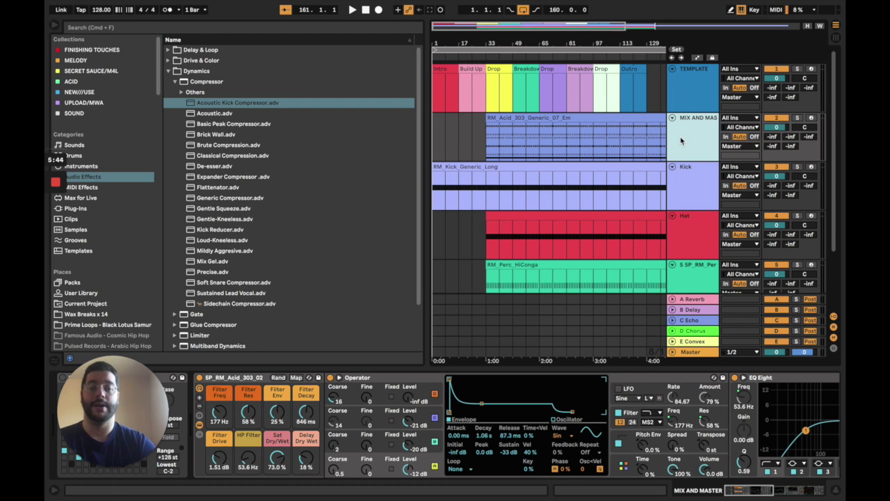
drag(776, 126, 777, 138)
right_click(776, 129)
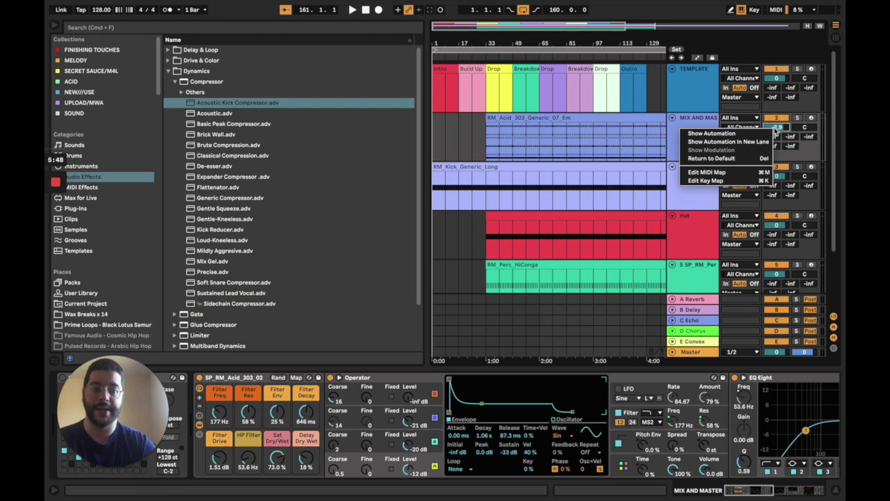
click(756, 132)
scroll(543, 144, down, 3)
scroll(527, 139, down, 1)
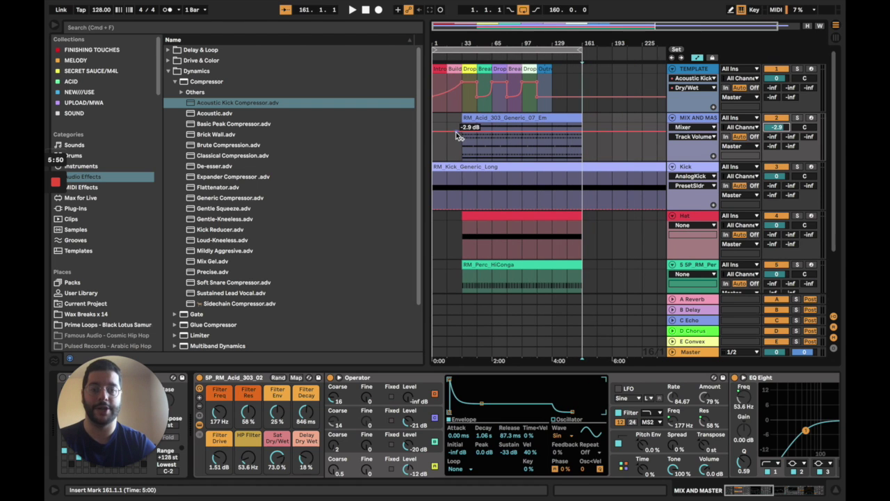
drag(461, 132, 459, 139)
drag(579, 141, 581, 135)
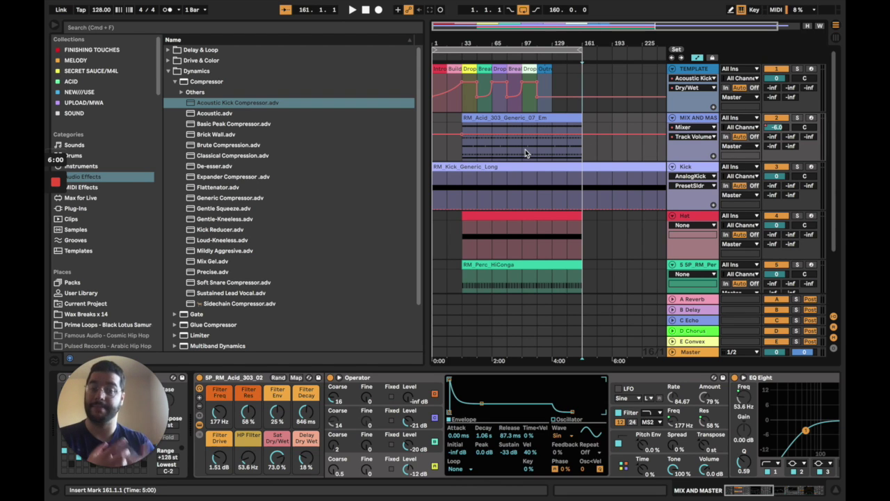
Solo the Kick track and play it from bar 1.
click(685, 160)
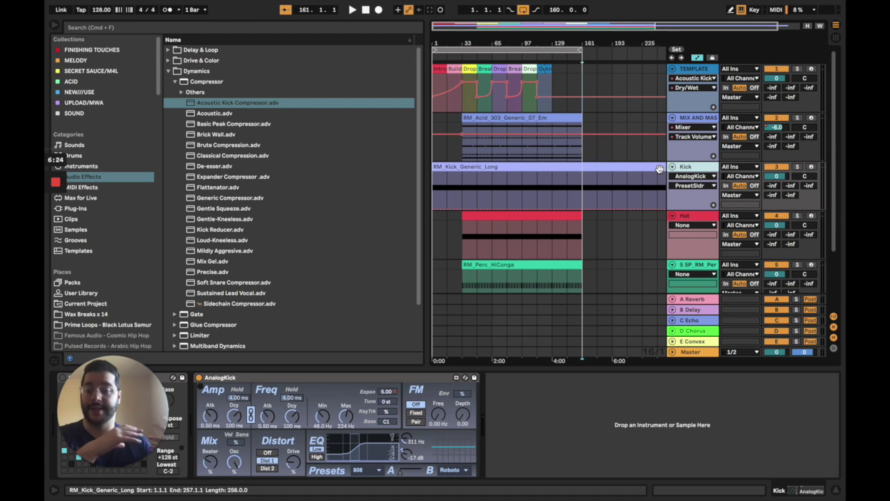
click(798, 167)
click(435, 190)
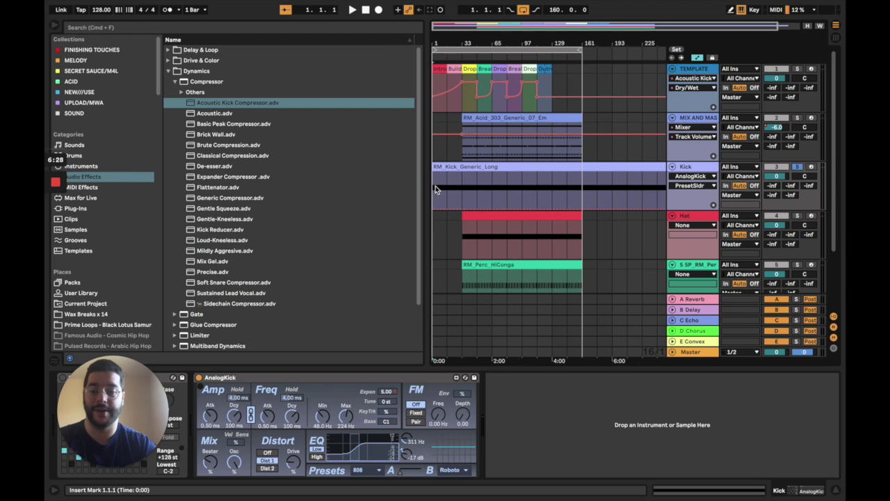
key(space)
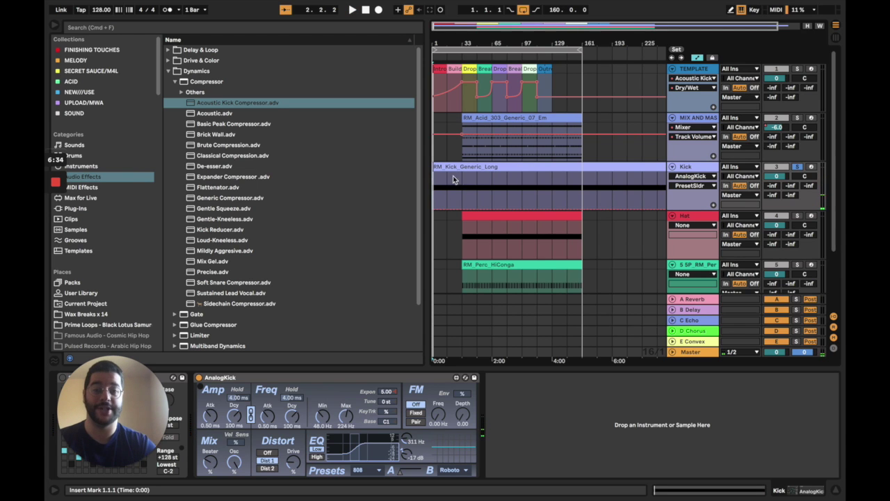
Solo the MIX AND MASTER track, play it from bar 33 and add the Kick track to the solo.
click(798, 118)
click(475, 156)
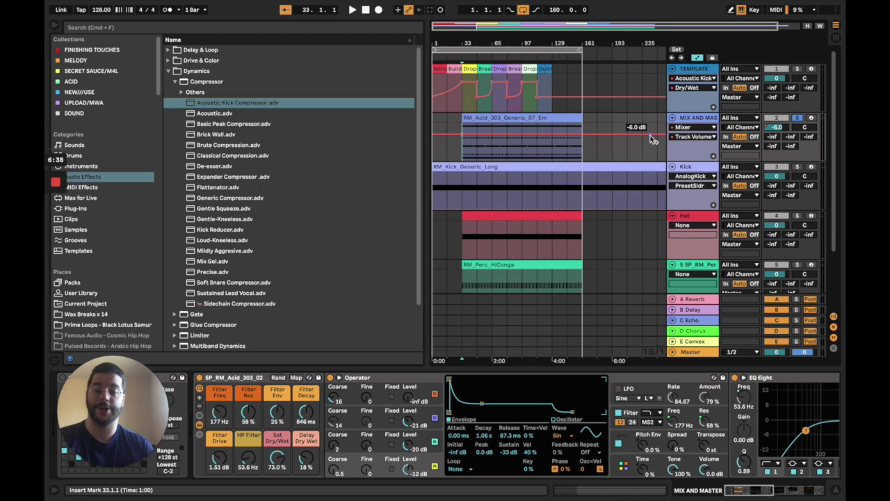
key(space)
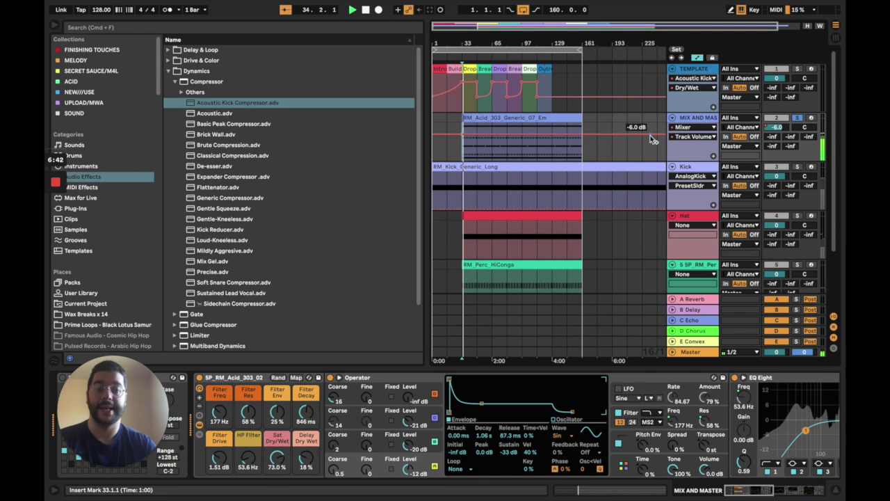
super+click(800, 168)
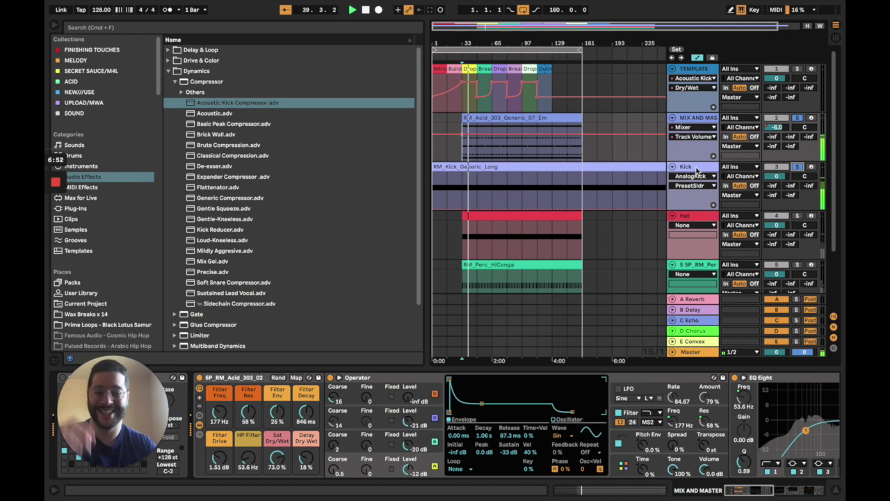
key(space)
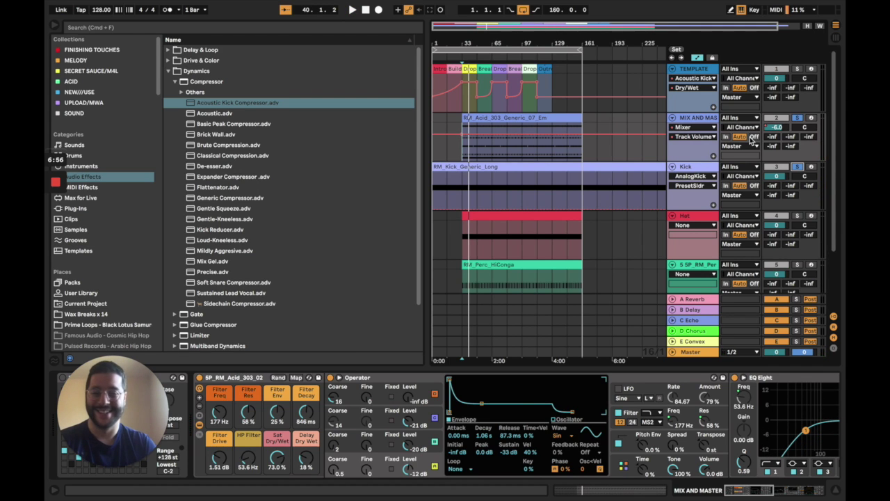
click(459, 183)
Turn on the Scale device on the MIX AND MASTER track.
click(696, 117)
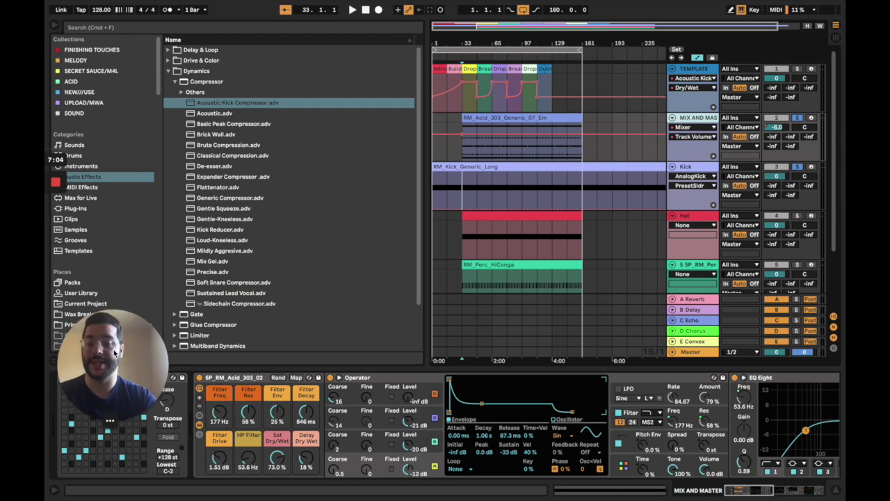
click(93, 380)
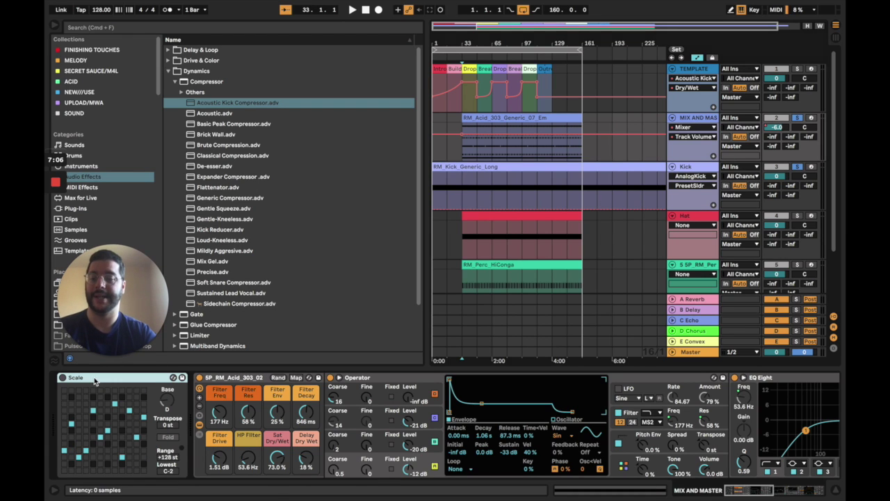
click(63, 378)
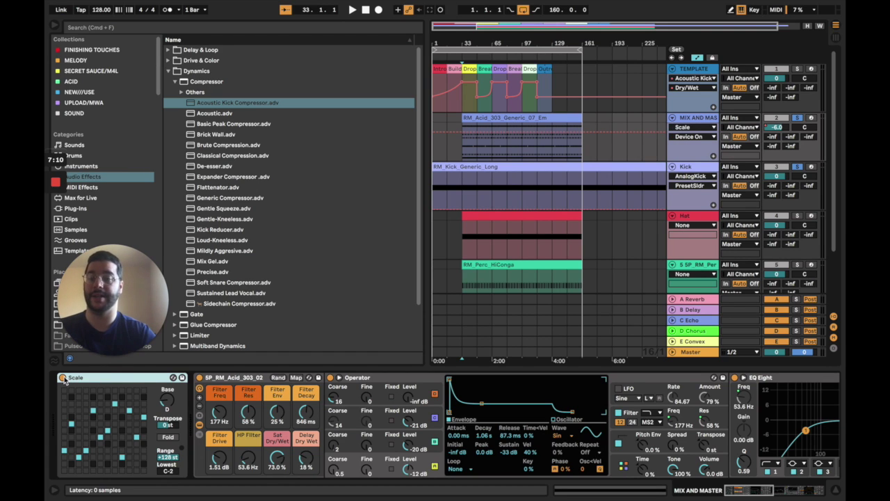
Try a second Scale MIDI effect in front of the acid rack with its Transpose at 0 st, and remove it.
click(113, 188)
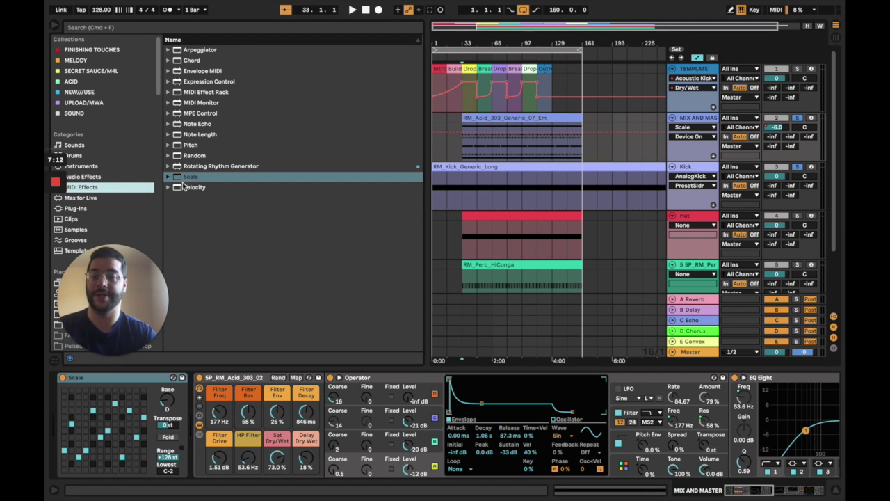
drag(184, 177, 199, 437)
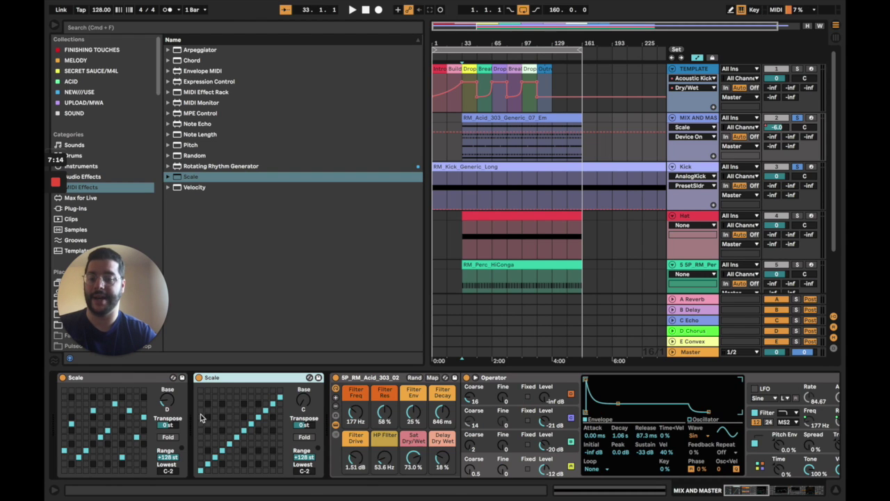
drag(304, 399, 304, 429)
double_click(305, 426)
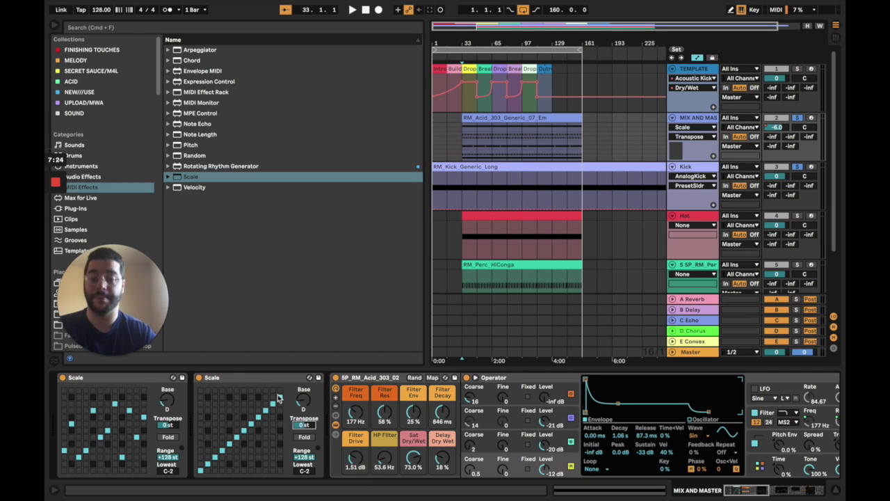
click(268, 381)
key(Delete)
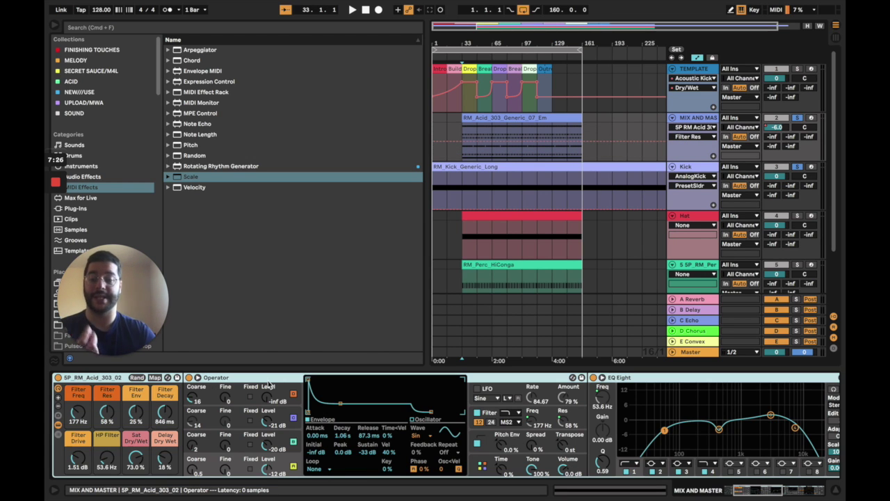
key(super+z)
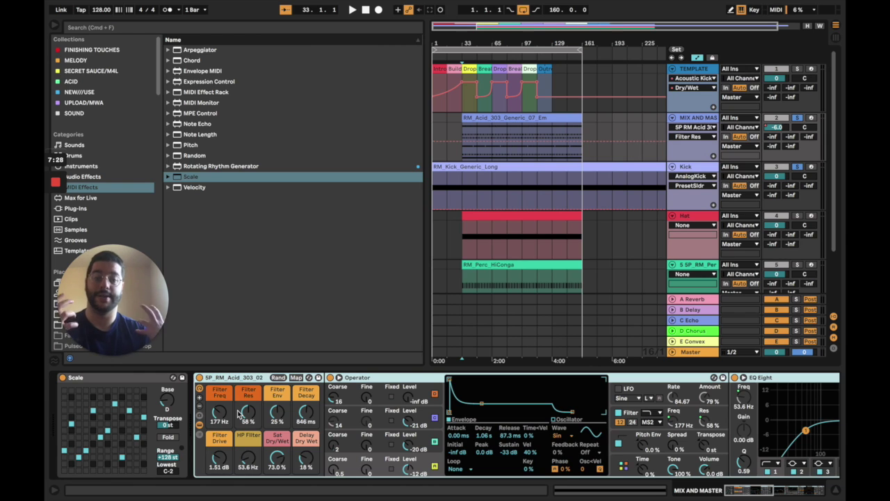
Play the soloed acid and kick tracks from bar 33 with the Scale device on.
click(464, 130)
key(space)
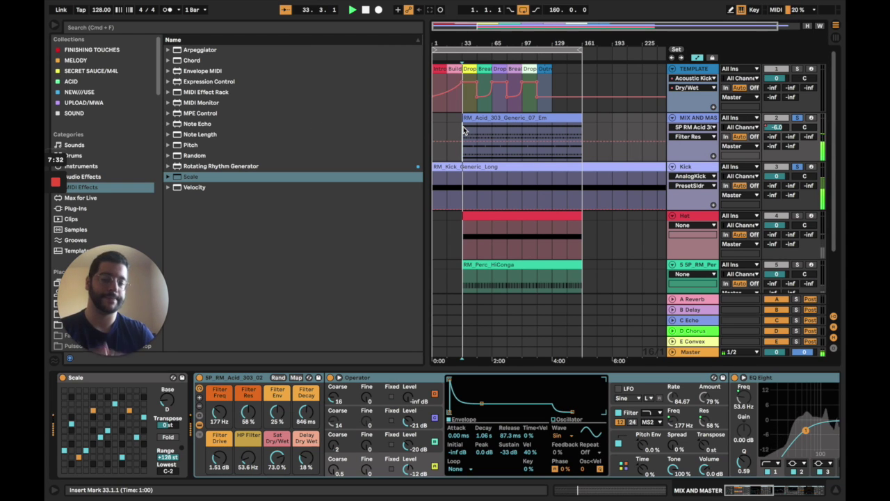
mouse_move(91, 346)
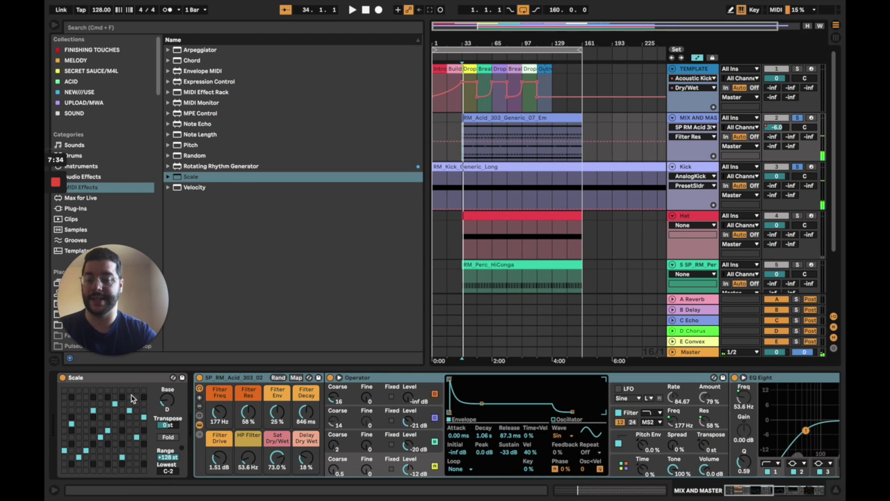
Remap two notes in the Scale device's grid on MIX AND MASTER and switch the device off.
click(130, 418)
click(135, 450)
click(130, 422)
click(137, 404)
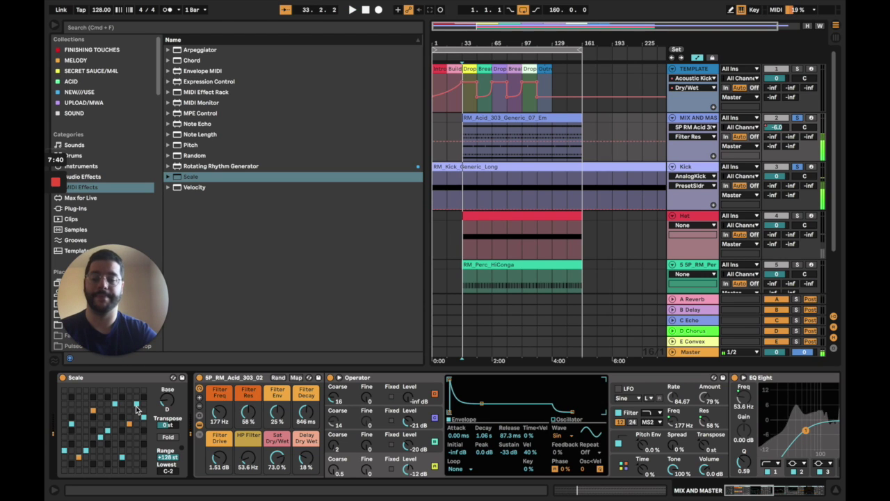
click(63, 378)
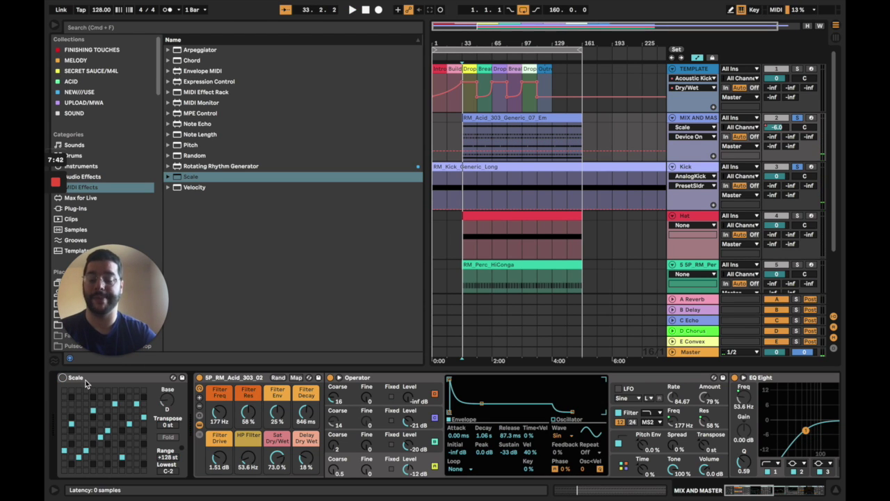
Open the NT4_Bass_Lps folder inside Wav_Lps of the Delectable Records sample pack.
scroll(445, 225, down, 3)
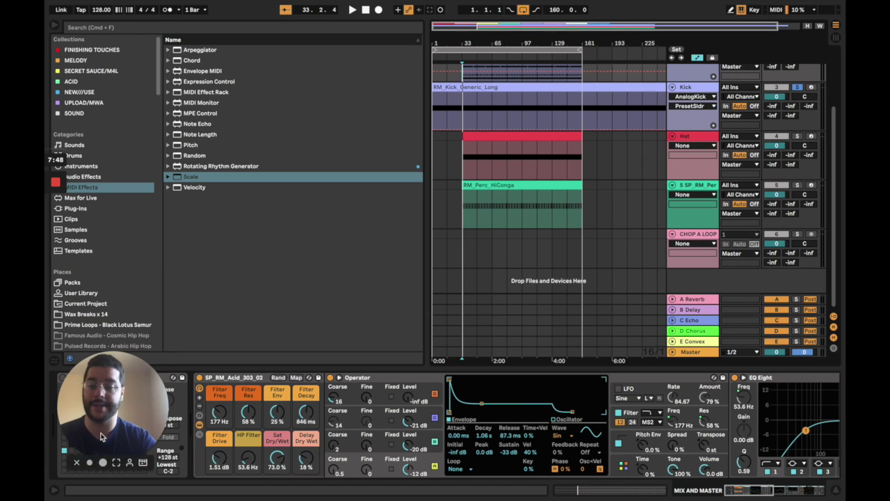
scroll(104, 295, down, 5)
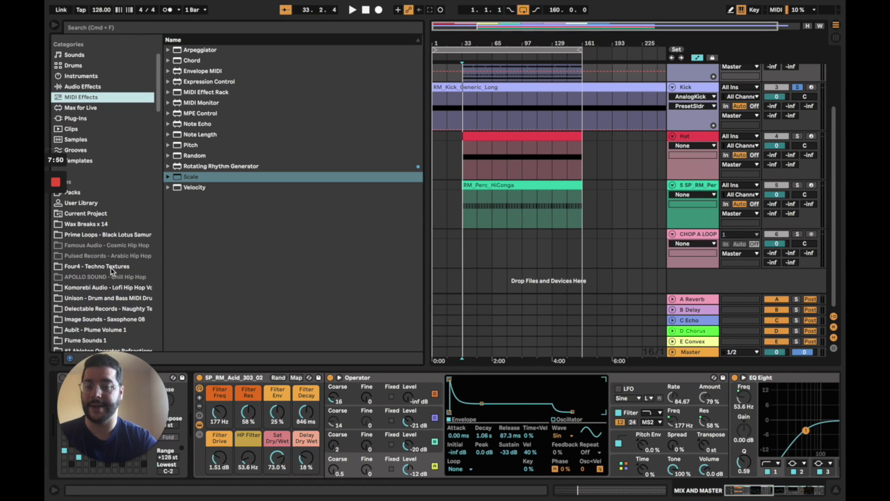
scroll(111, 270, down, 3)
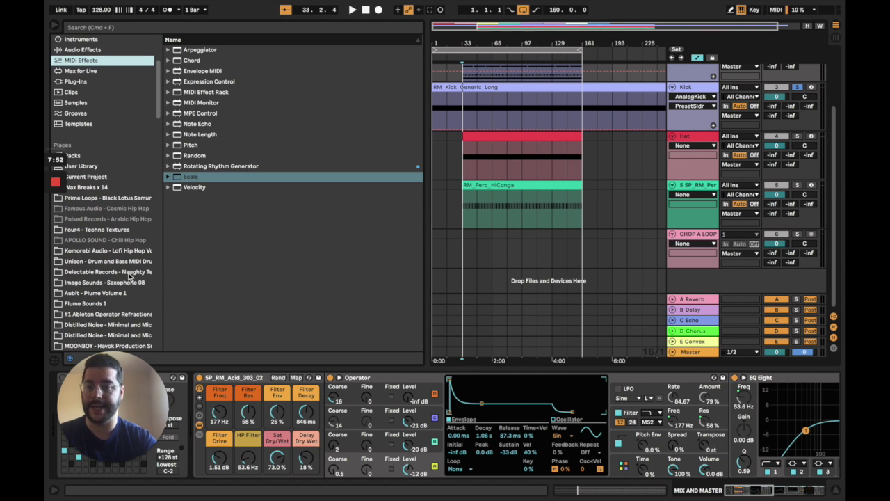
click(131, 273)
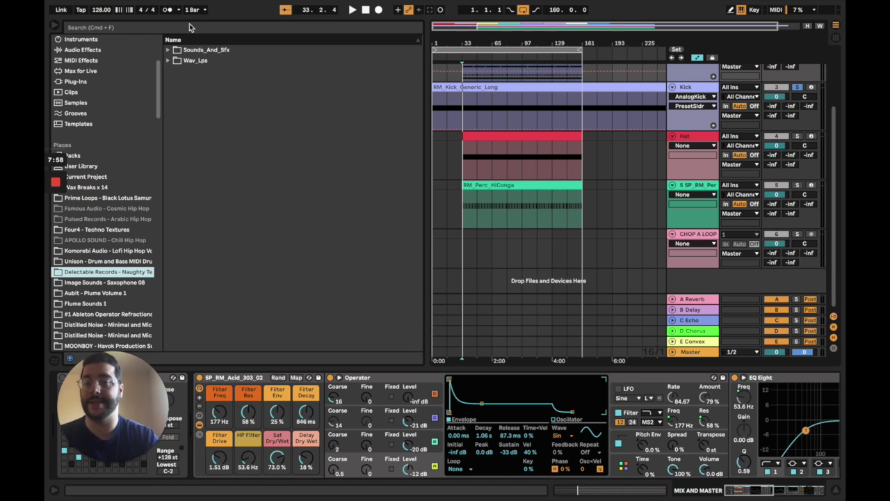
click(169, 61)
click(175, 72)
click(174, 72)
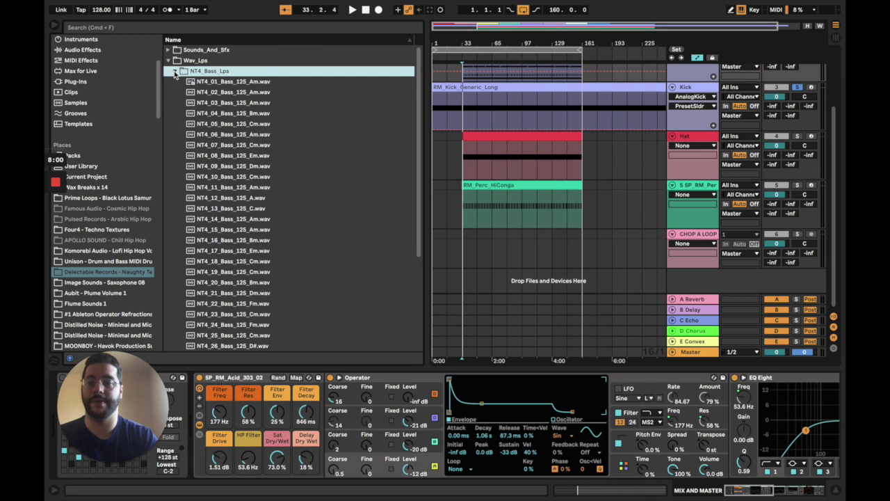
click(175, 72)
Place the NT4_01_Bass_125_Am.wav loop on the CHOP A LOOP track starting at bar 33.
click(186, 83)
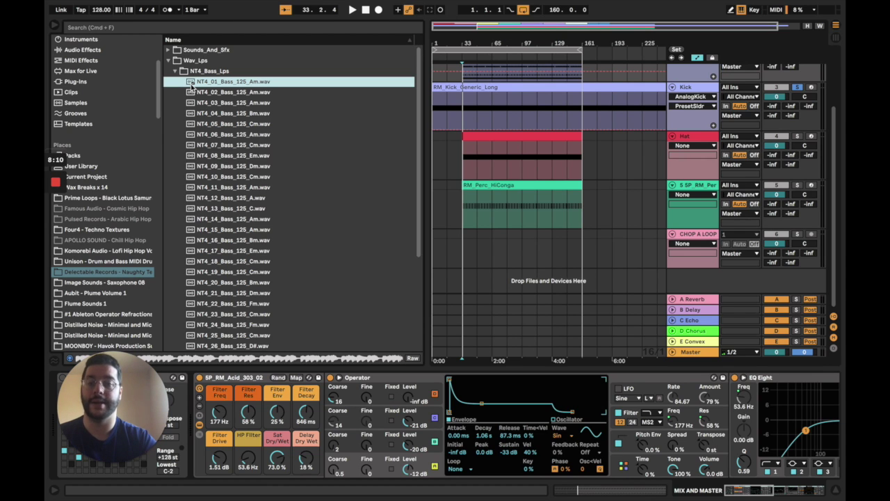
drag(461, 238, 483, 236)
scroll(466, 236, up, 5)
scroll(487, 236, up, 2)
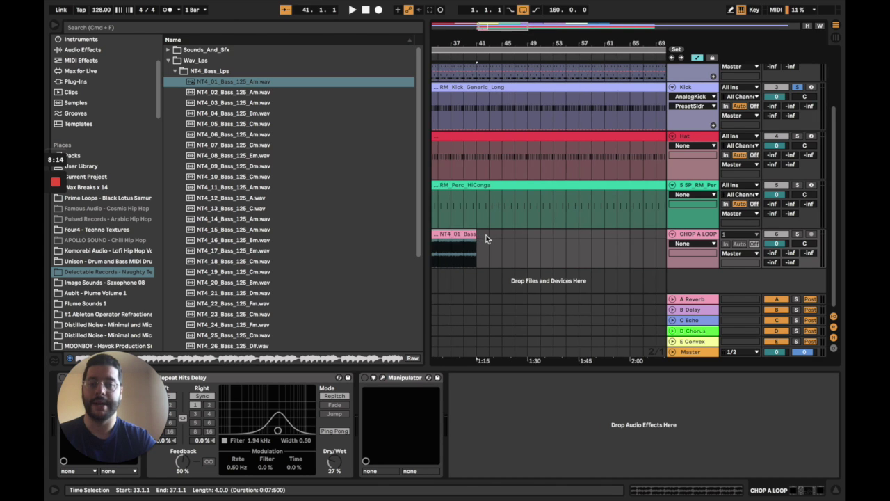
Enlarge the CHOP A LOOP track and convert the melody of its NT4_01_Bass_125_Am loop to a new MIDI track.
scroll(486, 239, up, 3)
scroll(485, 237, left, 4)
drag(706, 268, 706, 294)
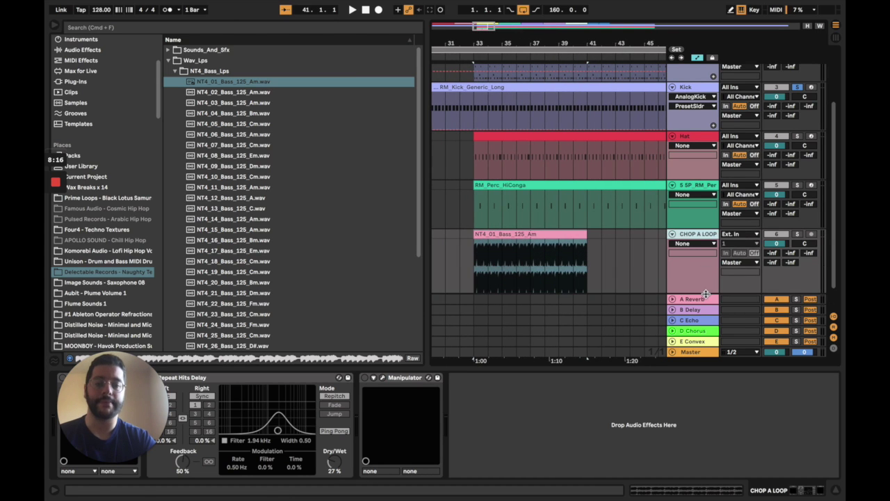
scroll(658, 289, down, 2)
click(542, 205)
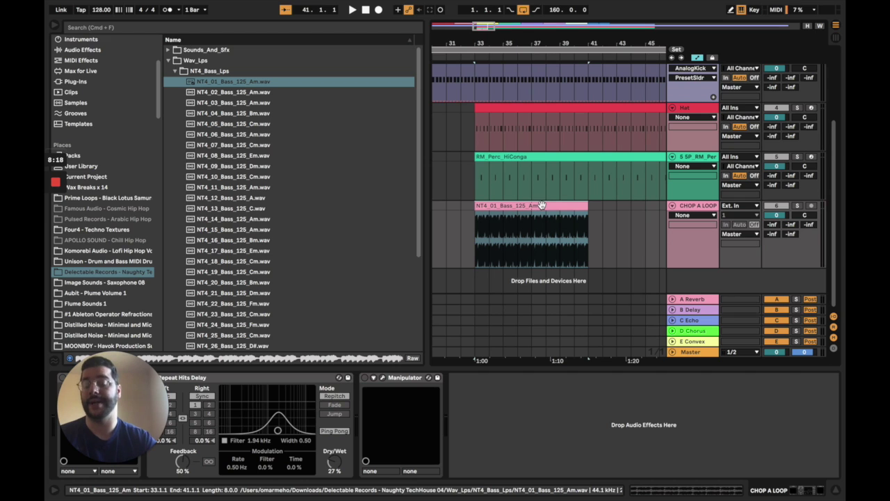
right_click(542, 205)
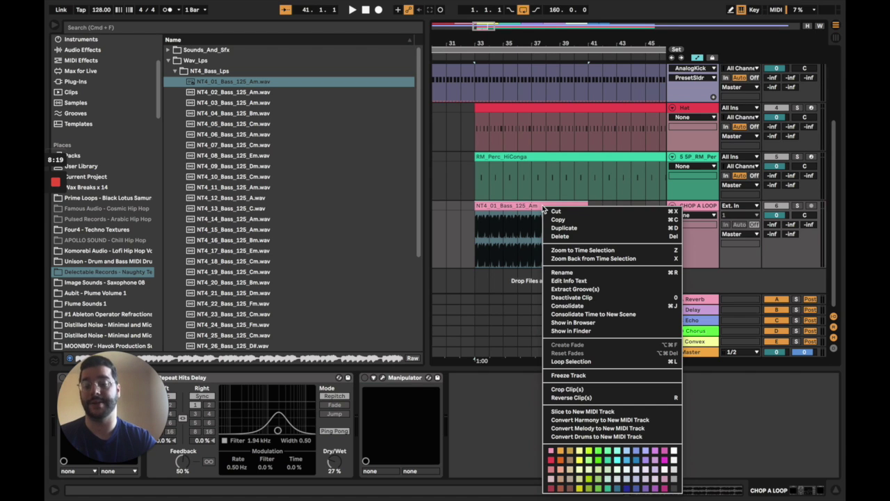
click(572, 429)
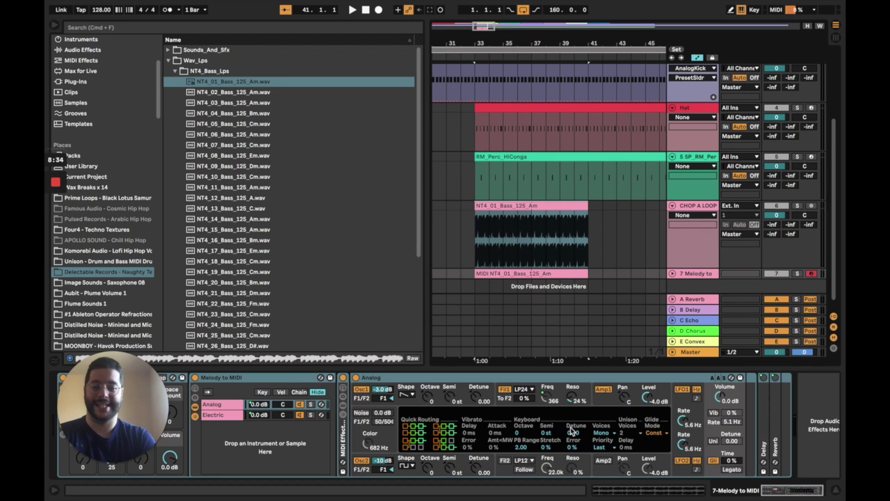
Unfold the new Melody to MIDI track and review the MIDI conversion options for the original bass loop.
scroll(569, 248, down, 1)
scroll(569, 248, left, 1)
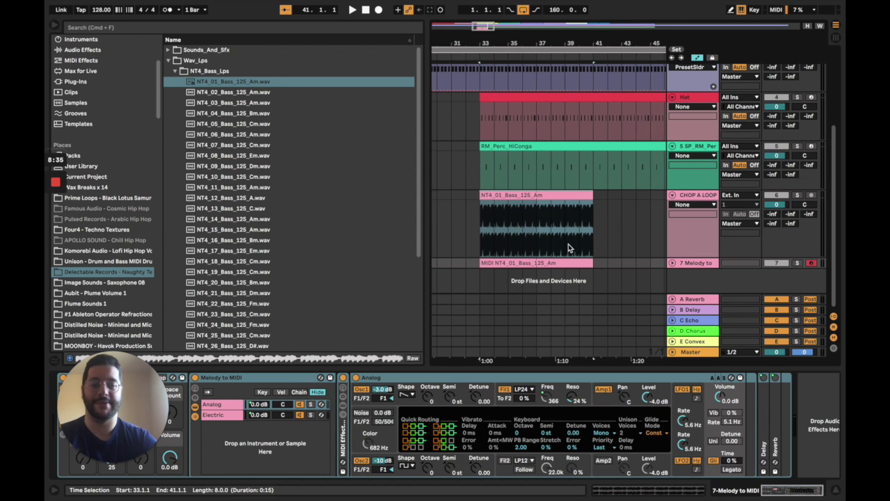
click(673, 264)
scroll(562, 185, down, 2)
right_click(553, 161)
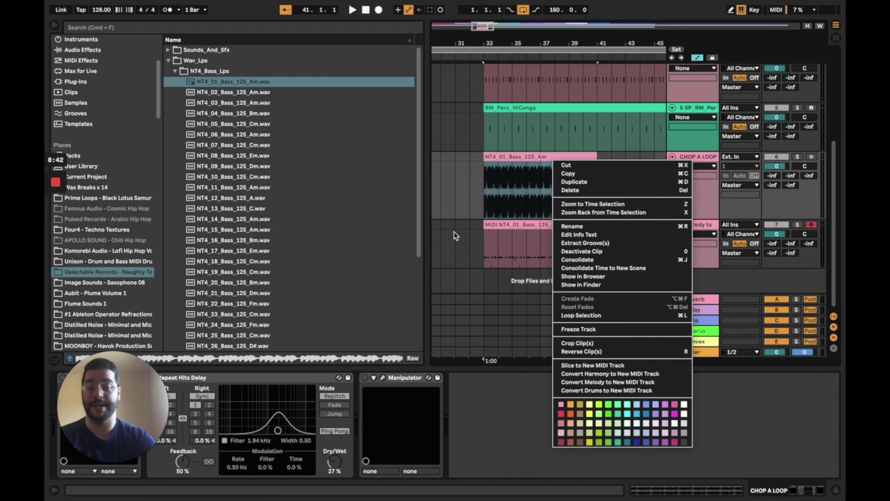
click(480, 239)
Solo the Melody to MIDI track and play its converted clip from bar 33.
click(483, 242)
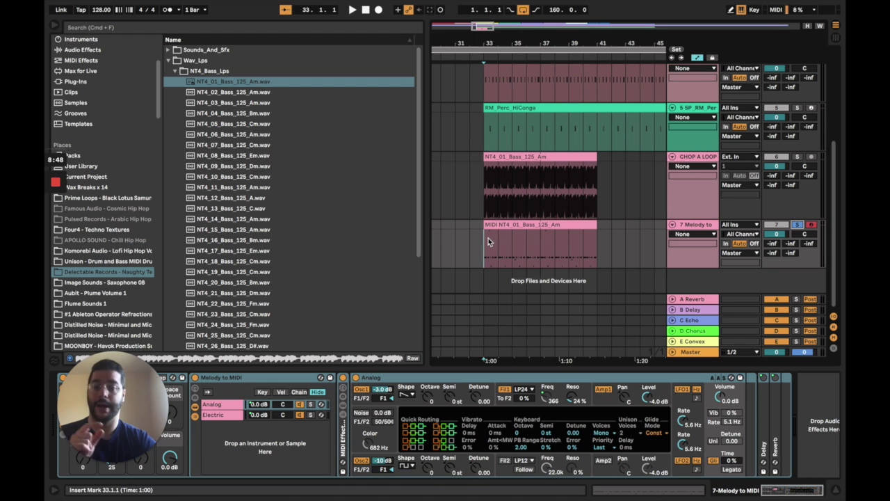
key(space)
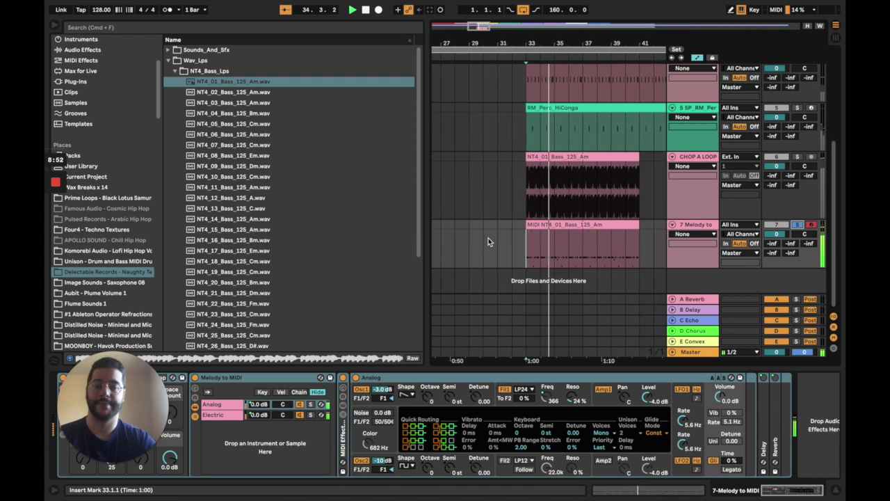
key(space)
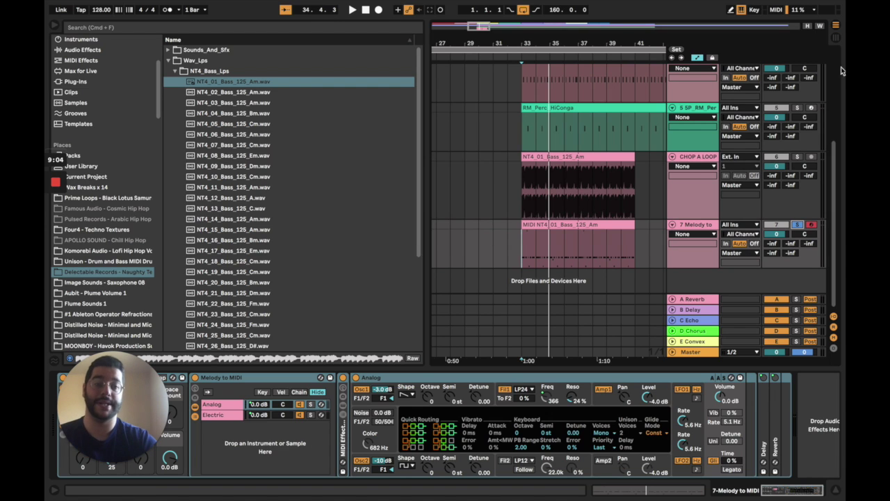
Play the original bass loop on CHOP A LOOP soloed for comparison, and switch its solo off.
click(798, 157)
key(space)
click(799, 157)
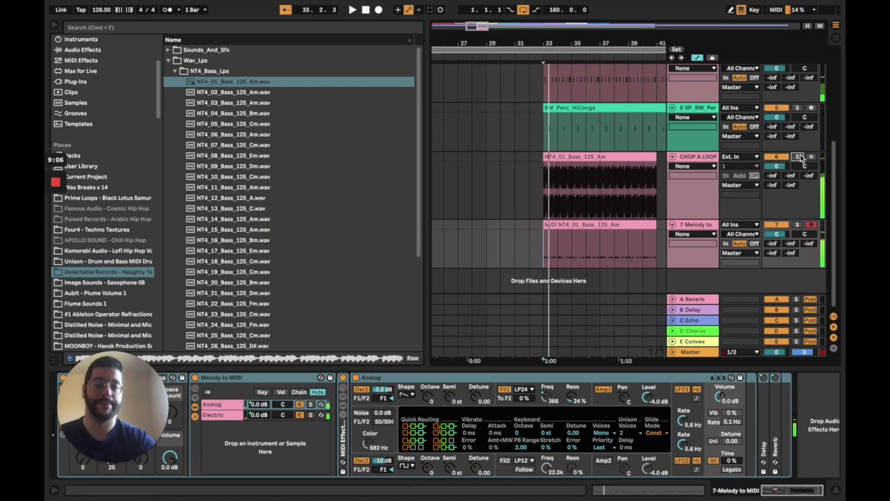
Replace the Melody to MIDI track's instrument with the SP_RM_Acid_303_02 rack from the MIX AND MASTER track.
scroll(656, 134, up, 5)
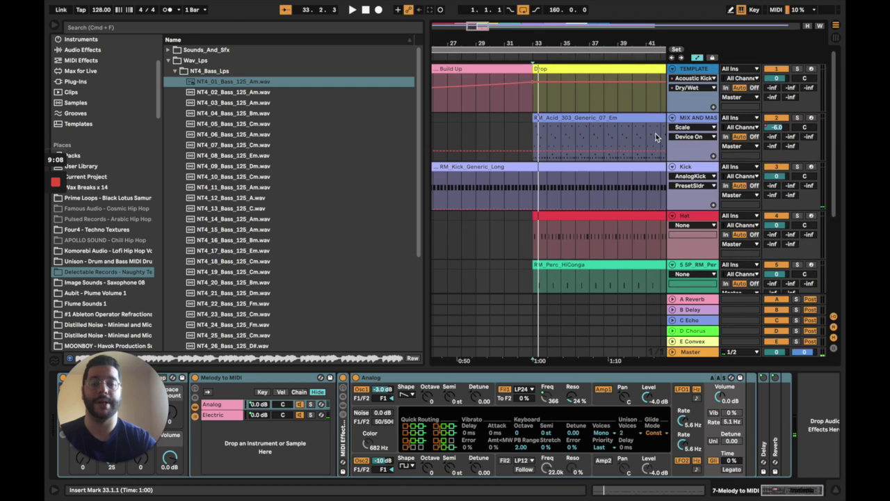
click(689, 117)
scroll(572, 227, down, 5)
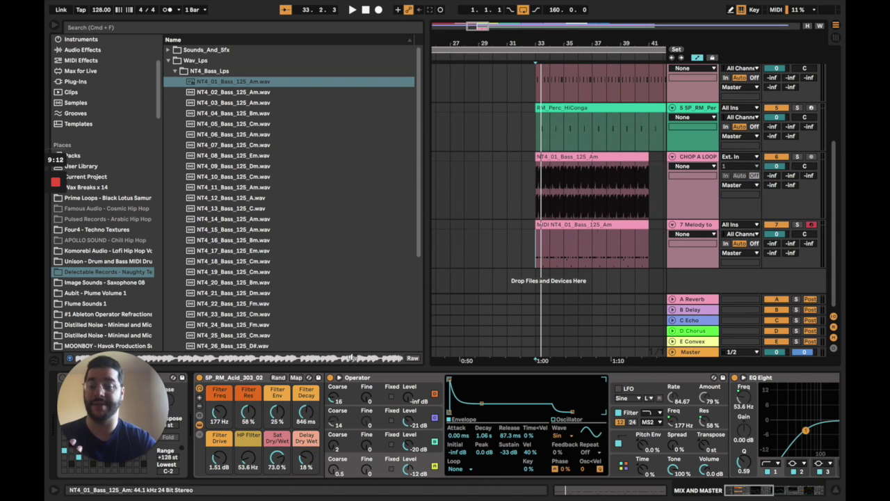
click(261, 382)
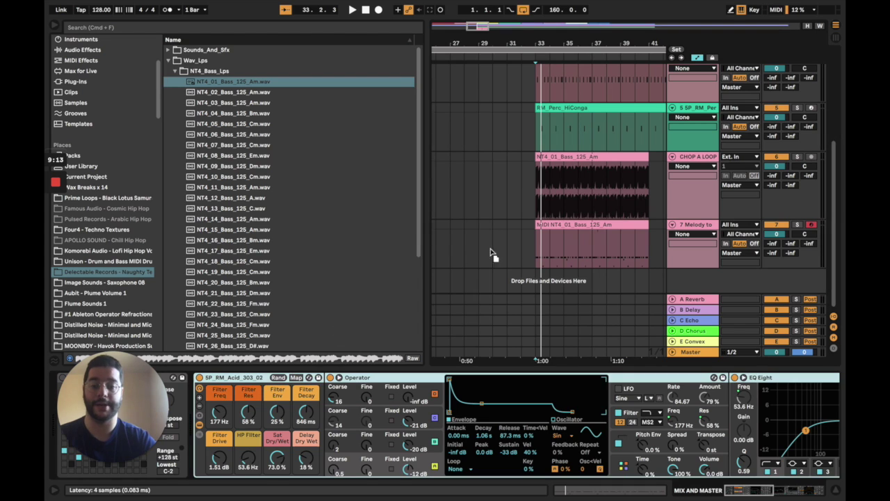
click(561, 244)
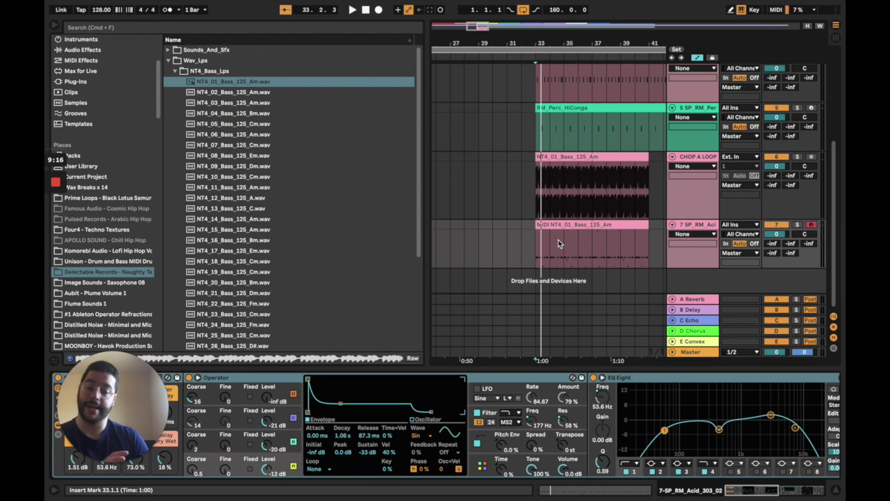
Loop the converted MIDI clip from bar 33 to 41 and play it soloed with the acid rack.
click(604, 224)
key(super+l)
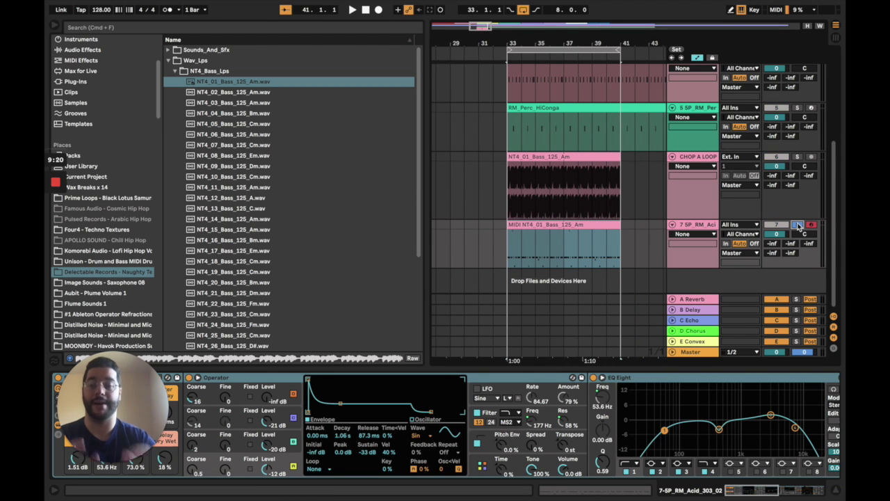
click(509, 255)
key(space)
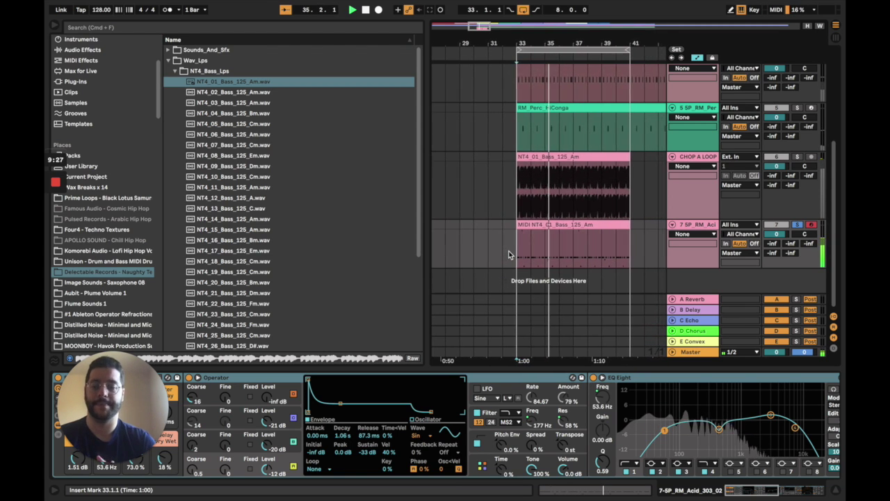
key(space)
key(space)
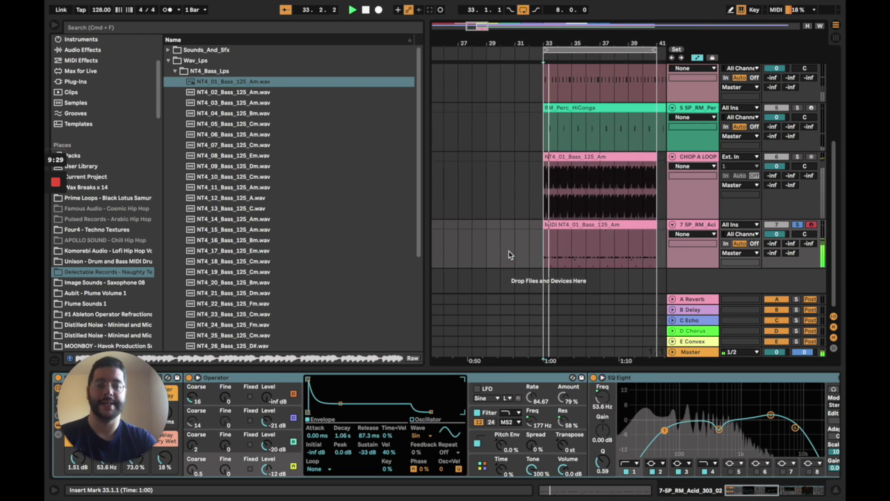
Add the Kick, Hat and SP_RM_Perc tracks to the solo during looped playback, and stop playback.
scroll(509, 255, up, 5)
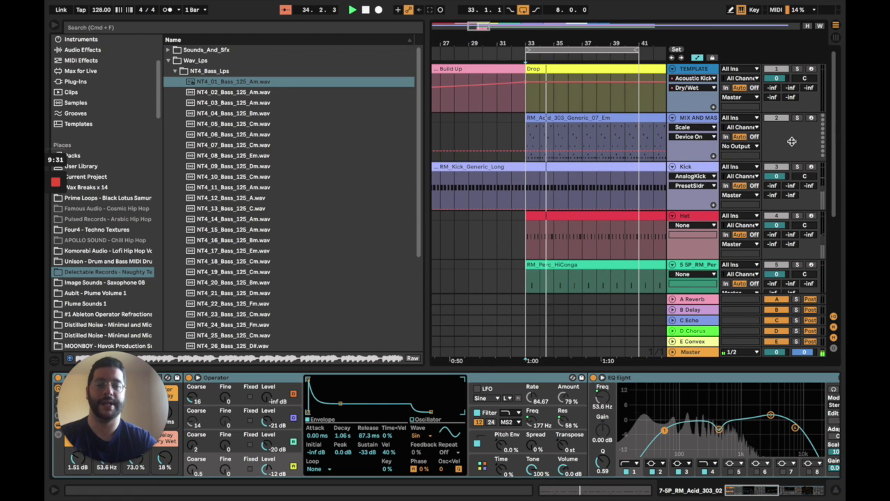
click(798, 167)
scroll(648, 205, down, 5)
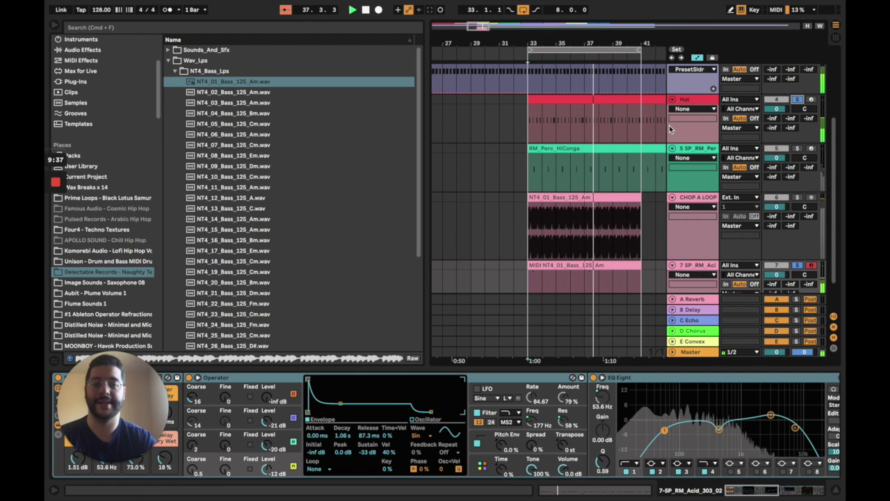
click(700, 102)
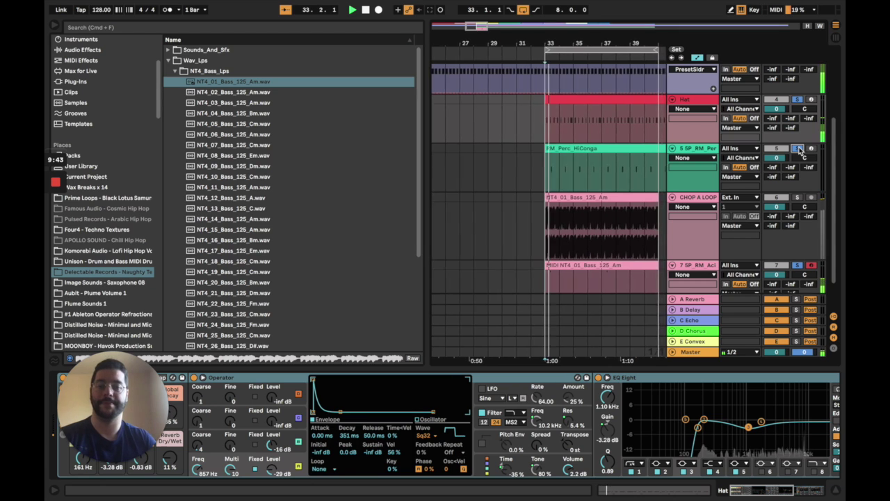
click(699, 149)
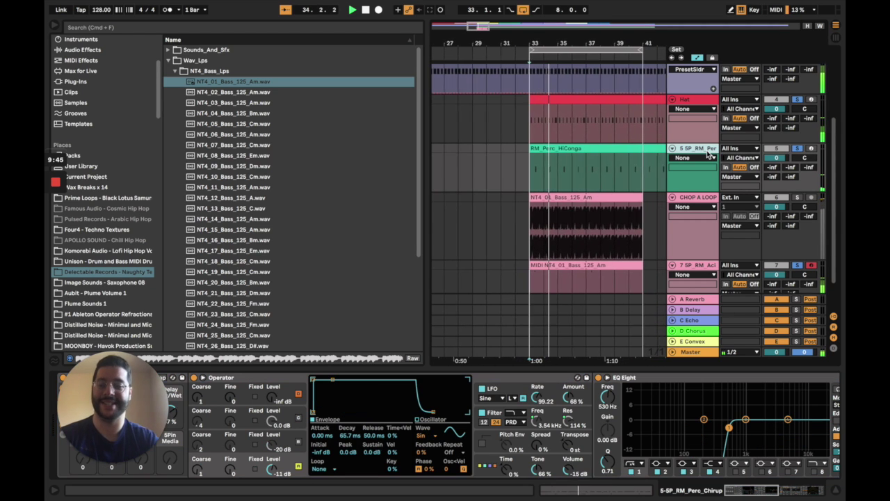
key(space)
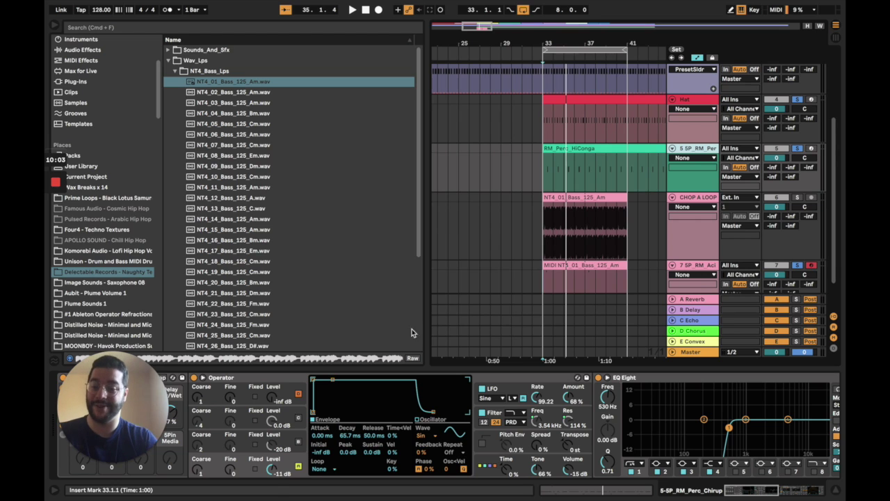
mouse_move(107, 448)
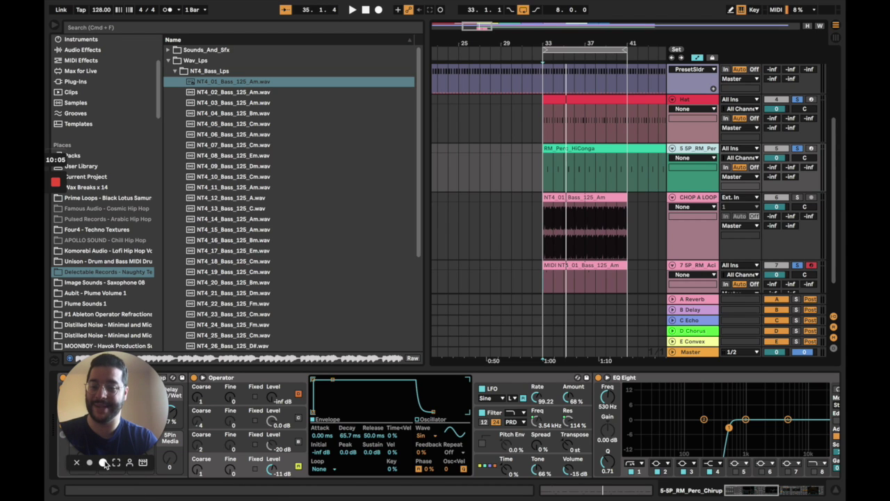